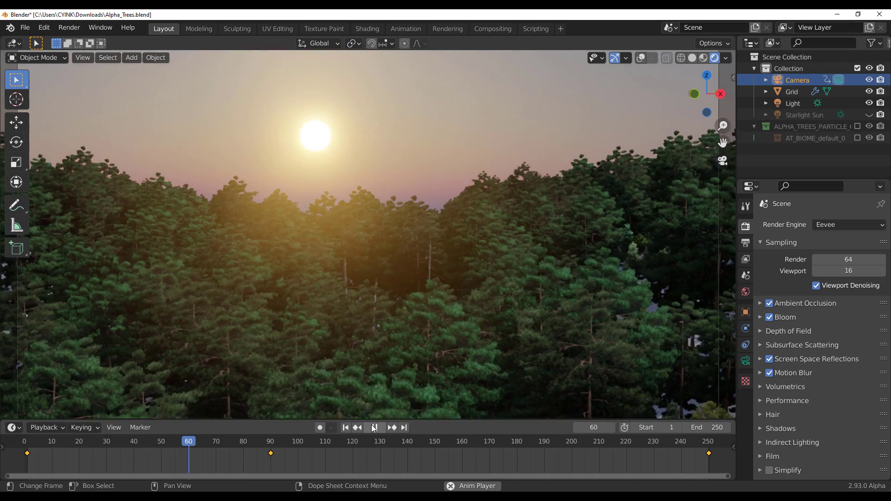
# Pause the playing forest animation from the Timeline.
pyautogui.click(373, 428)
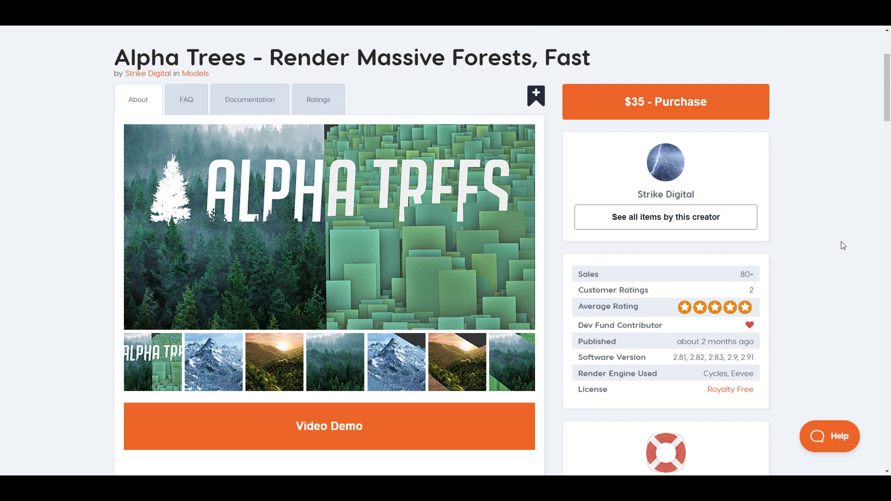
# Scroll the Alpha Trees product page down to its Video Demo section and details.
pyautogui.scroll(-2, 841, 244)
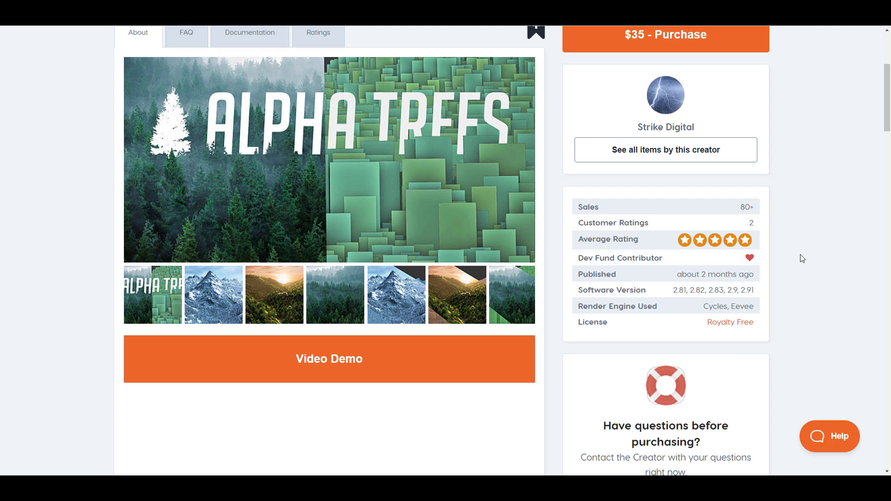
pyautogui.scroll(-5, 800, 254)
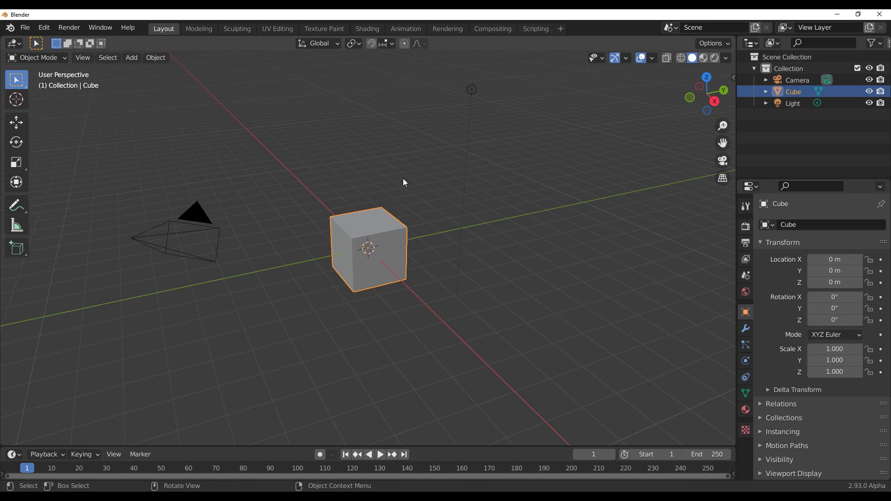
# Replace the default cube with a plane scaled up to 4.771.
pyautogui.click(400, 205)
pyautogui.click(386, 222)
pyautogui.press('Delete')
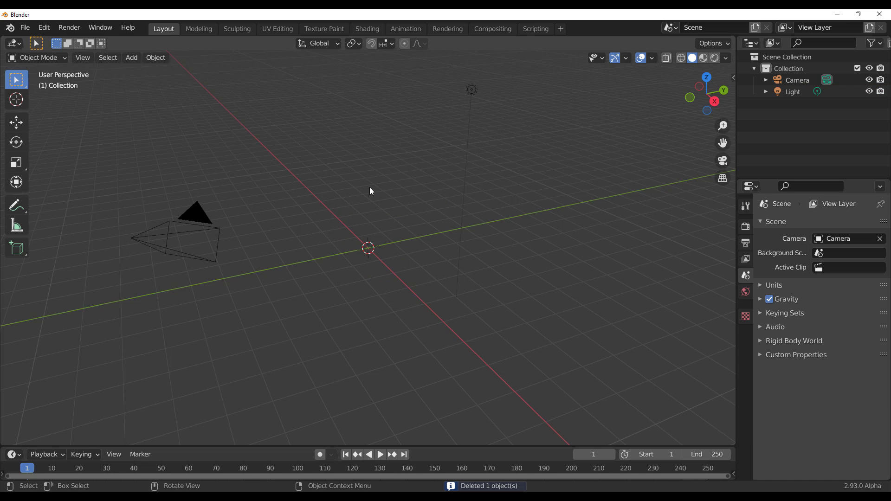
pyautogui.hotkey('shift', 'a')
pyautogui.click(402, 186)
pyautogui.press('s')
pyautogui.click(683, 346)
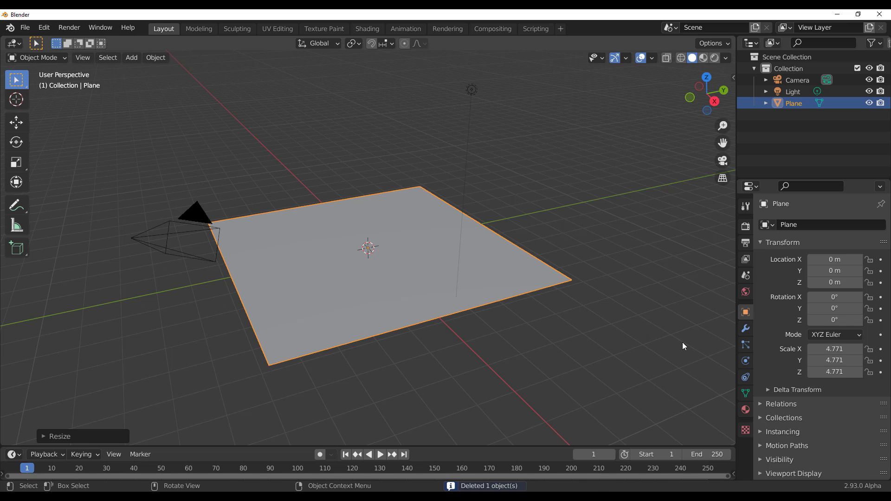
# Add an Alpha Trees biome with new settings to the plane, with three tree slots.
pyautogui.press('n')
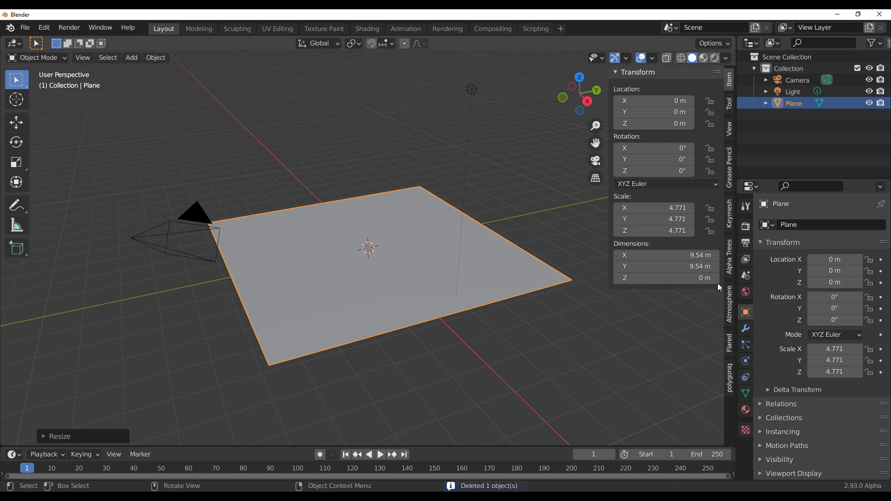
pyautogui.click(729, 258)
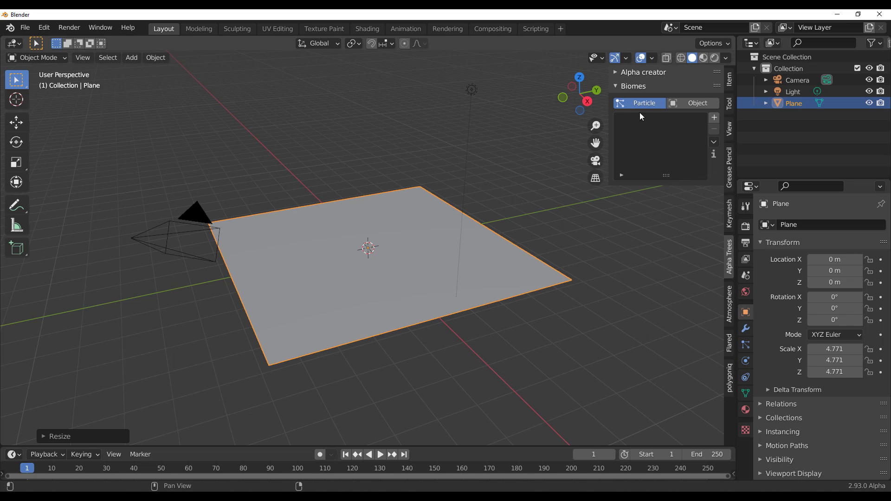
pyautogui.click(714, 118)
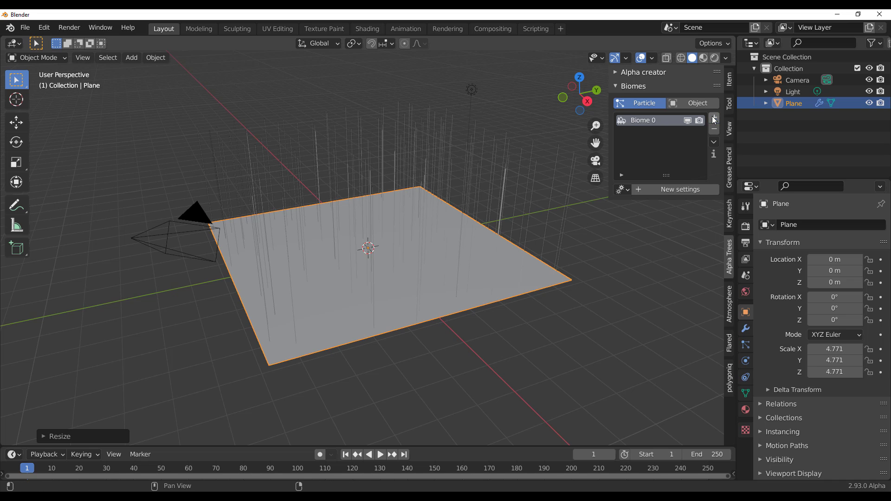
pyautogui.click(660, 188)
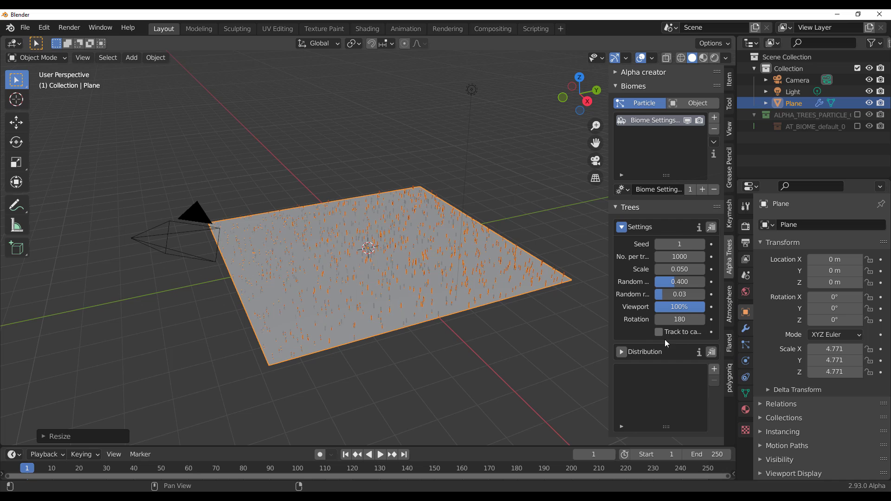
pyautogui.click(714, 369)
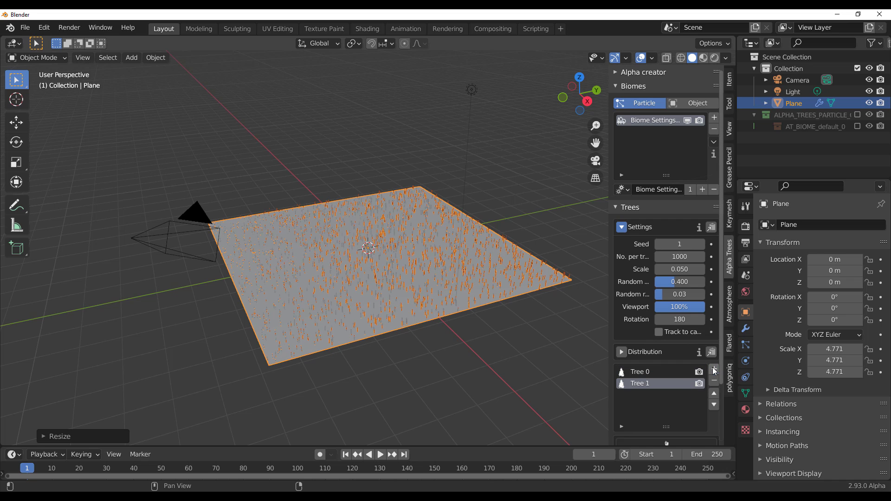
pyautogui.click(714, 369)
# Assign Abies-concolor-A to Tree 2, Beech 1 to Tree 1 and Birch 2 to Tree 0.
pyautogui.scroll(-3, 677, 375)
pyautogui.click(649, 404)
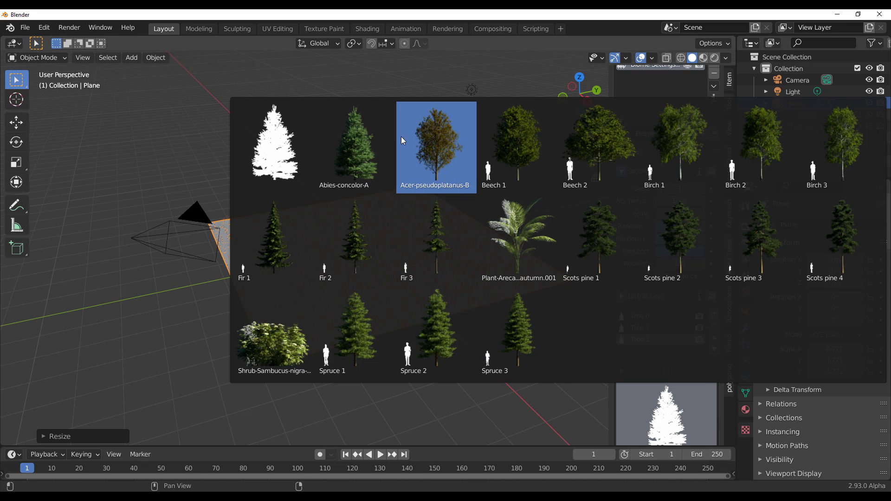
pyautogui.click(353, 139)
pyautogui.click(661, 327)
pyautogui.click(666, 413)
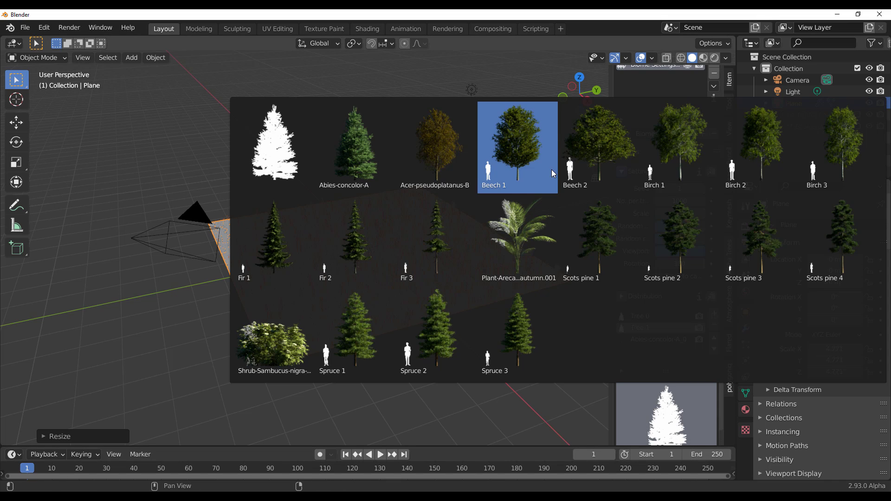
pyautogui.click(552, 169)
pyautogui.click(669, 316)
pyautogui.click(668, 411)
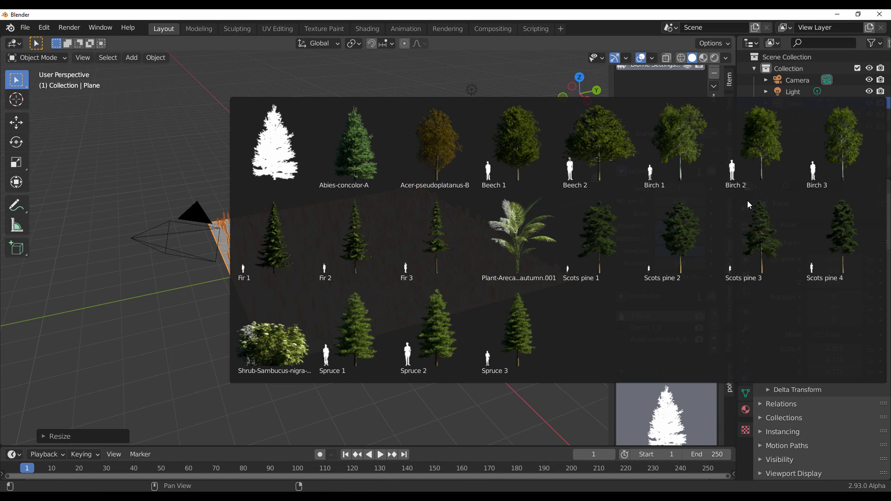
pyautogui.click(764, 158)
pyautogui.moveTo(496, 338); pyautogui.dragTo(433, 253, button='middle')
pyautogui.scroll(5, 370, 259)
# Preview the forest in Rendered shading and orbit and zoom around the tree cards.
pyautogui.click(714, 58)
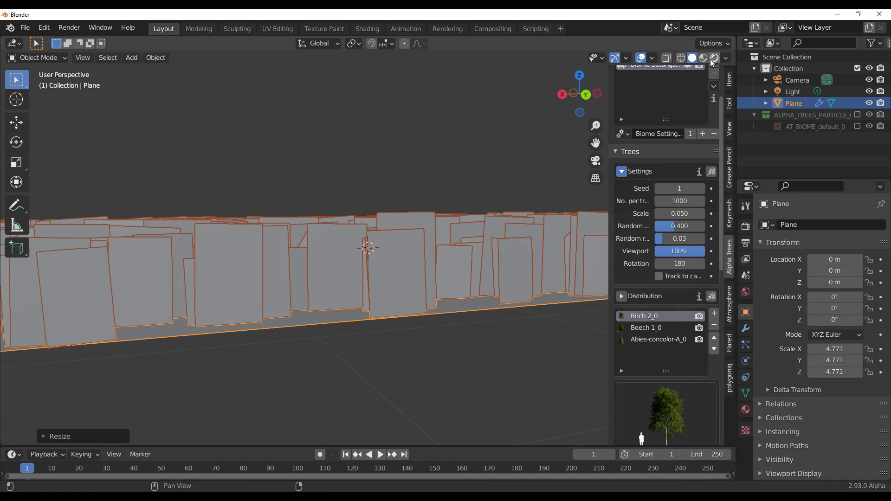
pyautogui.scroll(5, 357, 194)
pyautogui.scroll(-1, 363, 218)
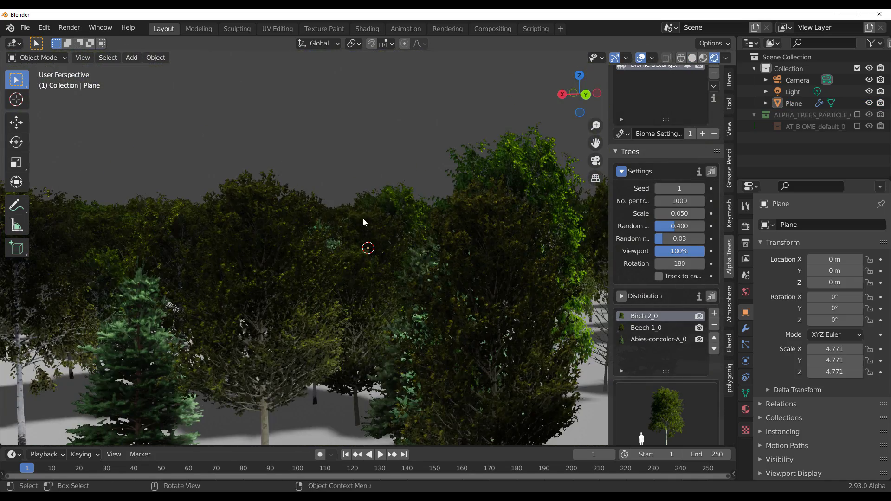
pyautogui.moveTo(364, 224)
pyautogui.mouseDown(button='middle')
pyautogui.moveTo(407, 246)
pyautogui.moveTo(322, 284)
pyautogui.moveTo(348, 264)
pyautogui.moveTo(366, 348)
pyautogui.moveTo(344, 264)
pyautogui.moveTo(356, 369)
pyautogui.moveTo(341, 241)
pyautogui.moveTo(351, 349)
pyautogui.moveTo(330, 308)
pyautogui.moveTo(293, 355)
pyautogui.moveTo(313, 336)
pyautogui.moveTo(293, 319)
pyautogui.moveTo(341, 349)
pyautogui.moveTo(482, 327)
pyautogui.moveTo(409, 335)
pyautogui.moveTo(331, 327)
pyautogui.moveTo(322, 289)
pyautogui.mouseUp(button='middle')
pyautogui.scroll(-3, 406, 243)
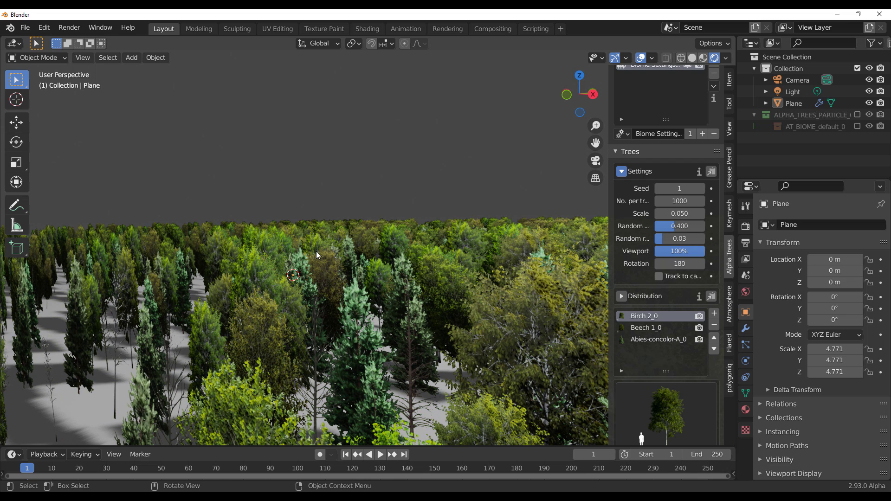
pyautogui.click(25, 27)
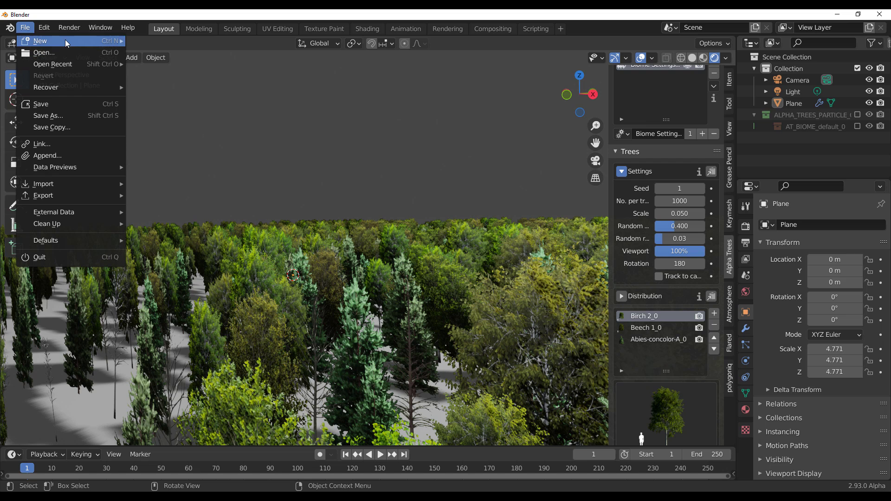
# Load a new General scene without saving the forest, then open Preferences.
pyautogui.moveTo(65, 41)
pyautogui.click(175, 40)
pyautogui.click(464, 275)
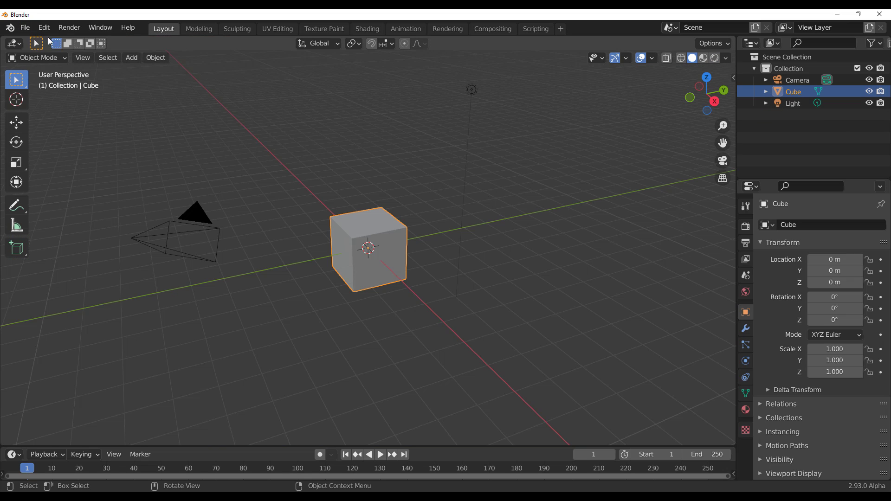
pyautogui.click(44, 27)
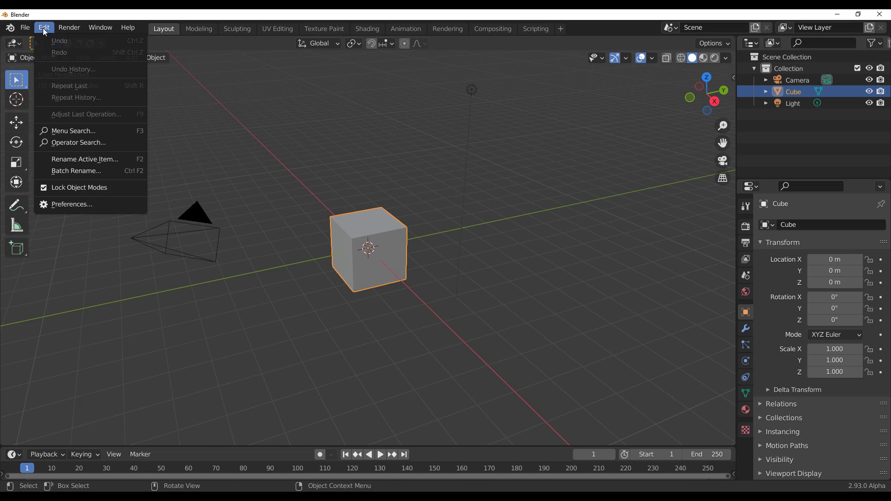
pyautogui.click(90, 206)
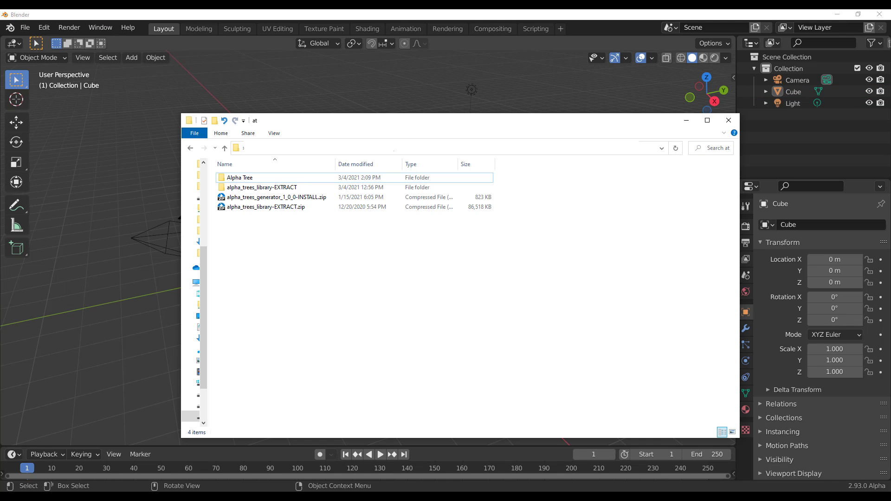
# Open alpha_trees_library-EXTRACT and then the inner alpha_trees_library-EXTRACT folder.
pyautogui.doubleClick(251, 187)
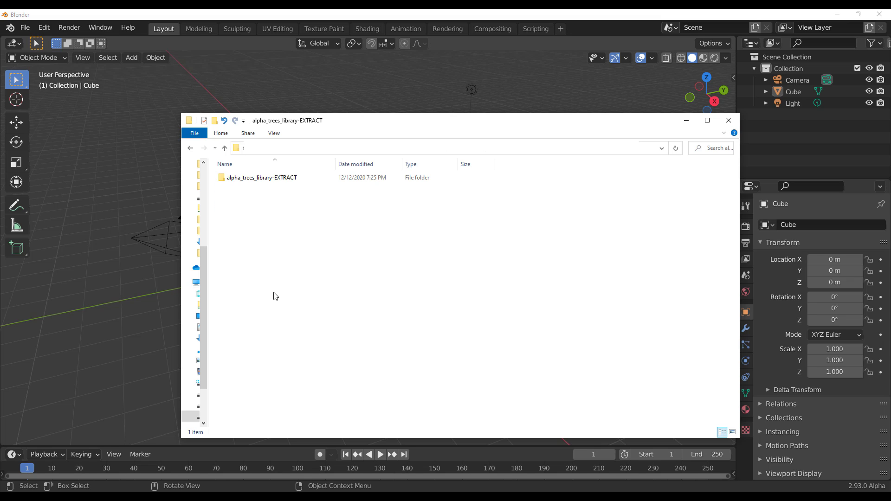
pyautogui.doubleClick(288, 179)
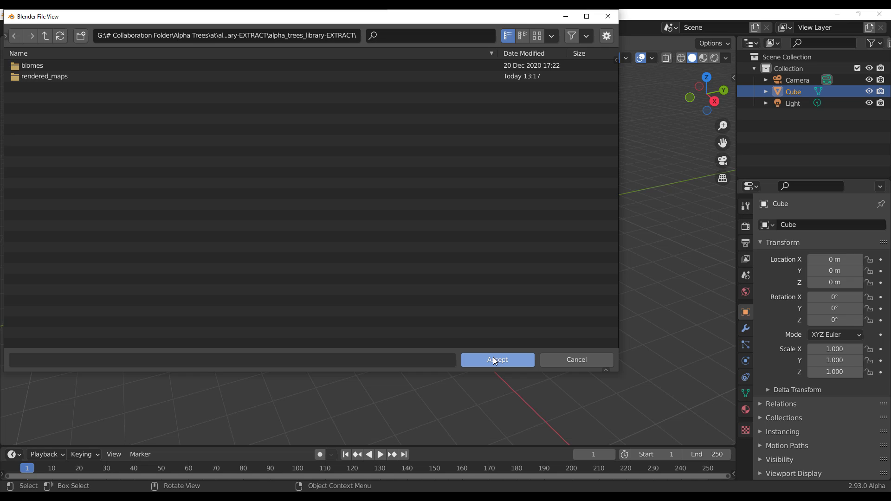
# Edit the Alpha Trees library directory path to the inner alpha_trees_library-EXTRACT folder.
pyautogui.click(577, 360)
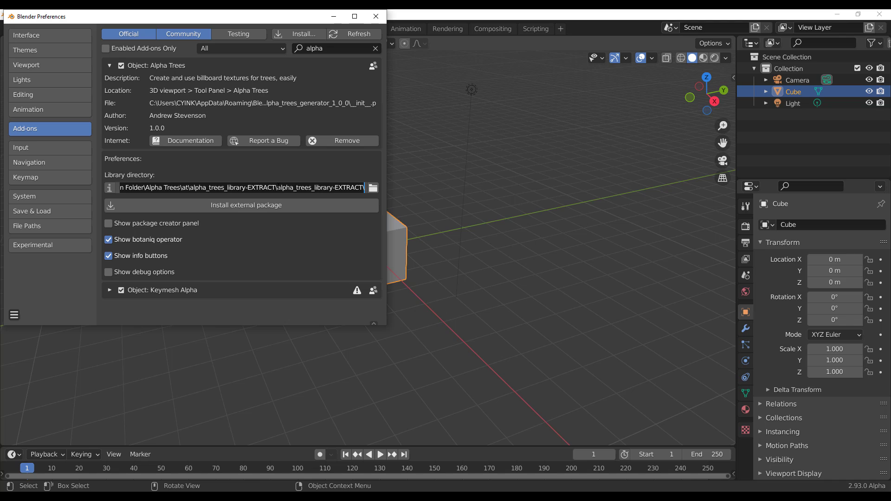
pyautogui.moveTo(277, 187); pyautogui.dragTo(359, 187)
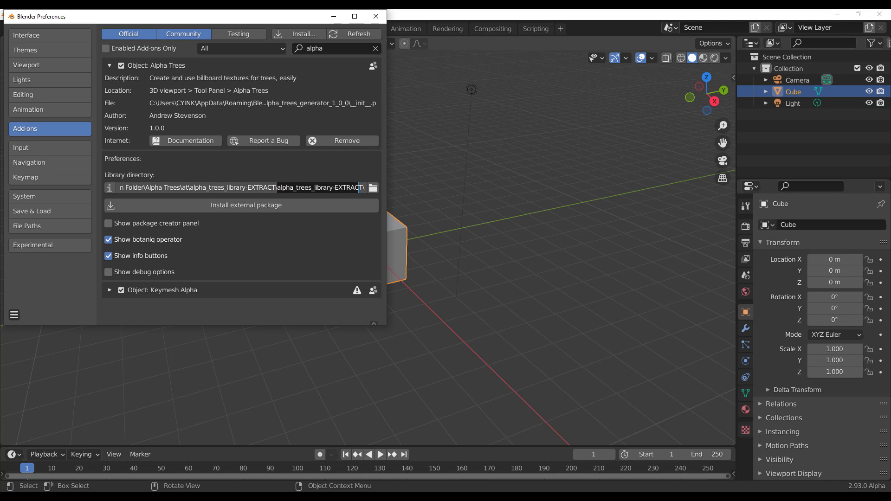
pyautogui.press('Return')
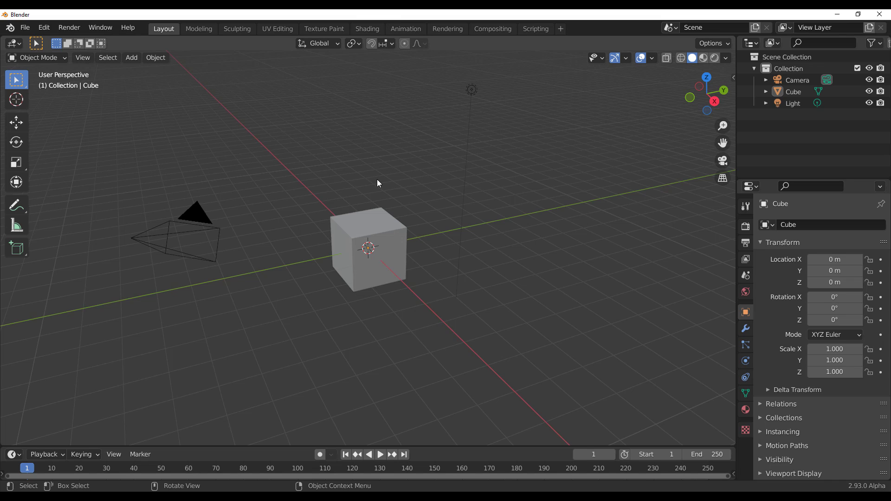
# Delete the default cube and show the Alpha Trees sidebar with Biomes collapsed.
pyautogui.click(370, 221)
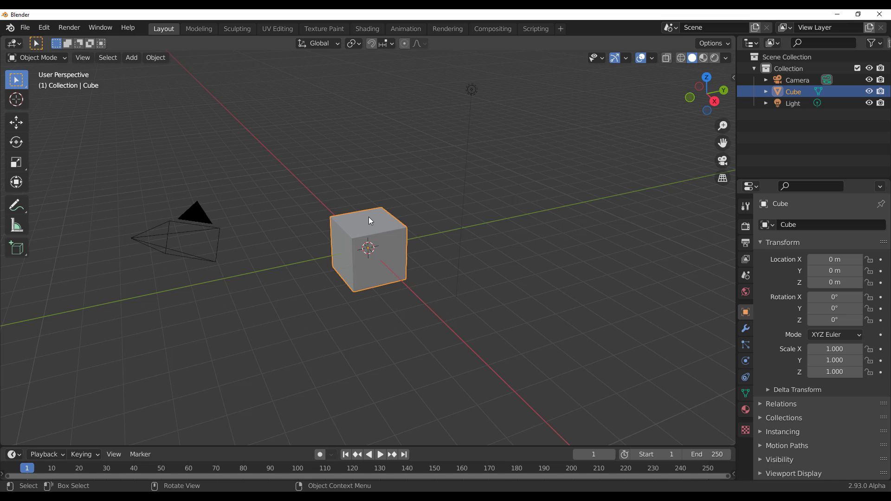
pyautogui.press('Delete')
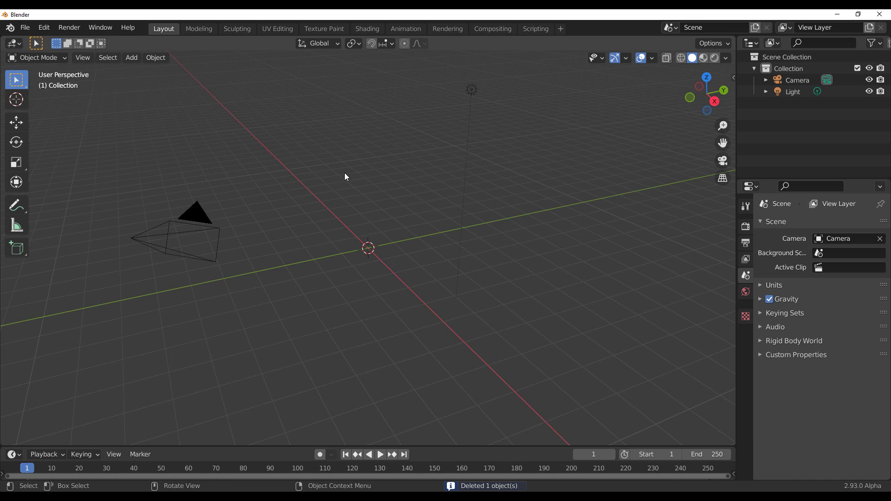
pyautogui.press('n')
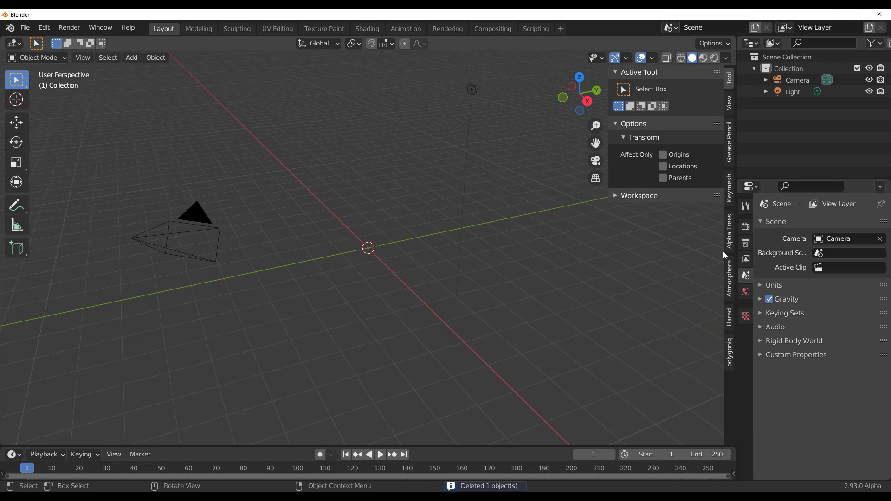
pyautogui.click(728, 235)
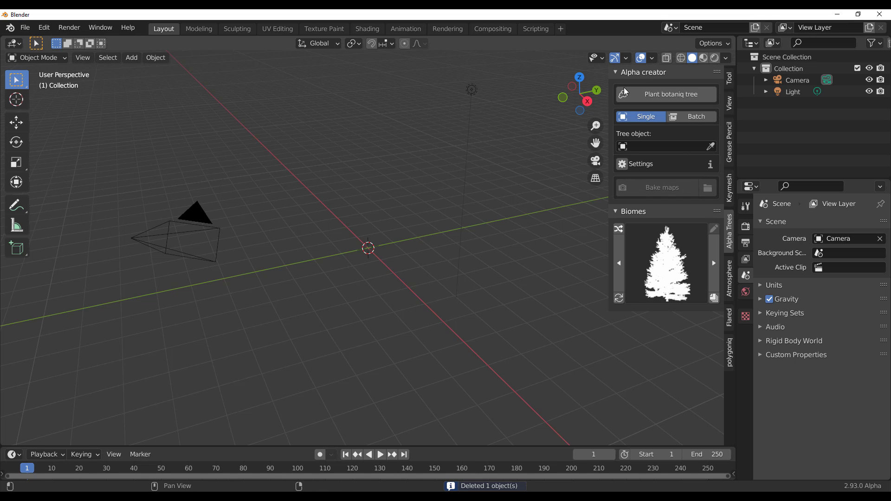
pyautogui.click(617, 212)
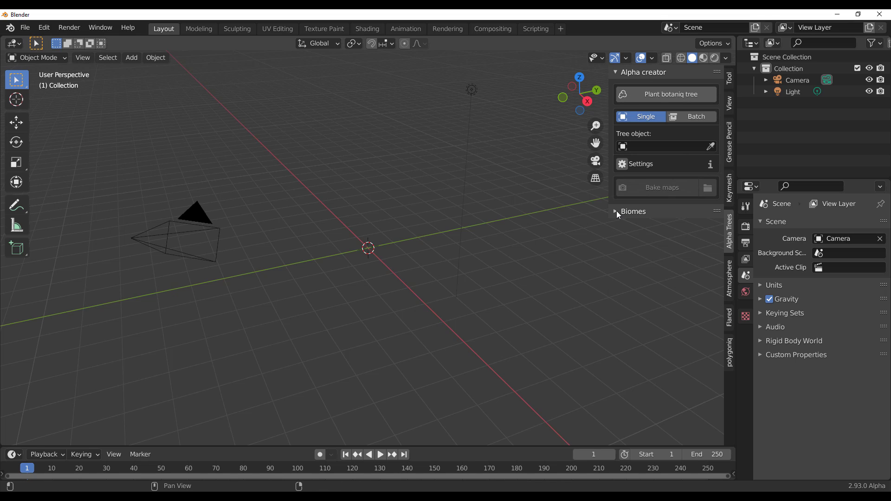
pyautogui.click(625, 74)
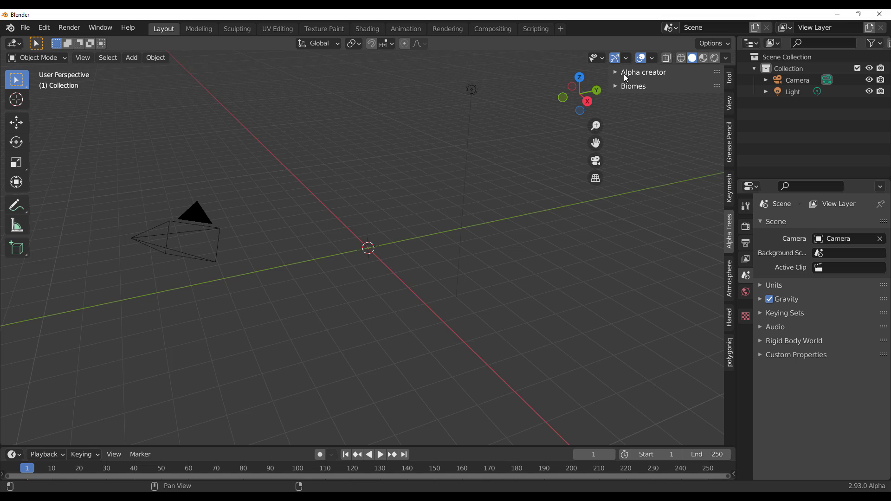
pyautogui.click(623, 74)
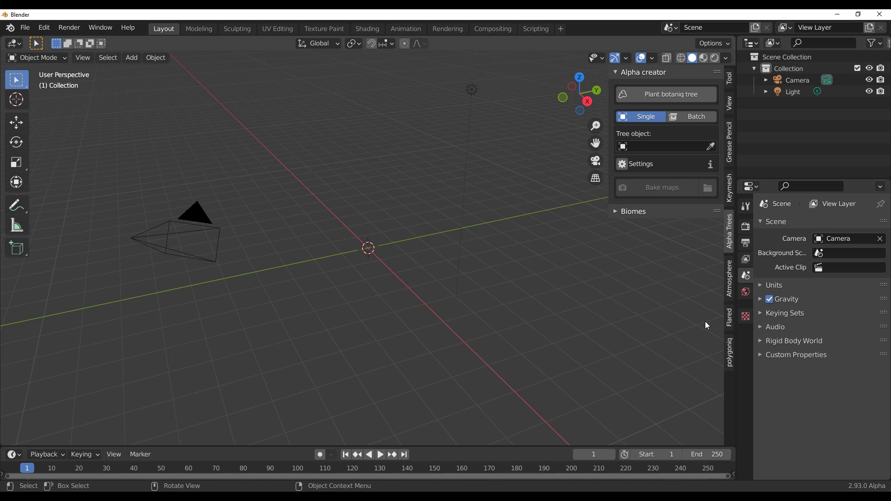
# Spawn botaniq's Cedar (B) from the coniferous category at the origin.
pyautogui.click(727, 351)
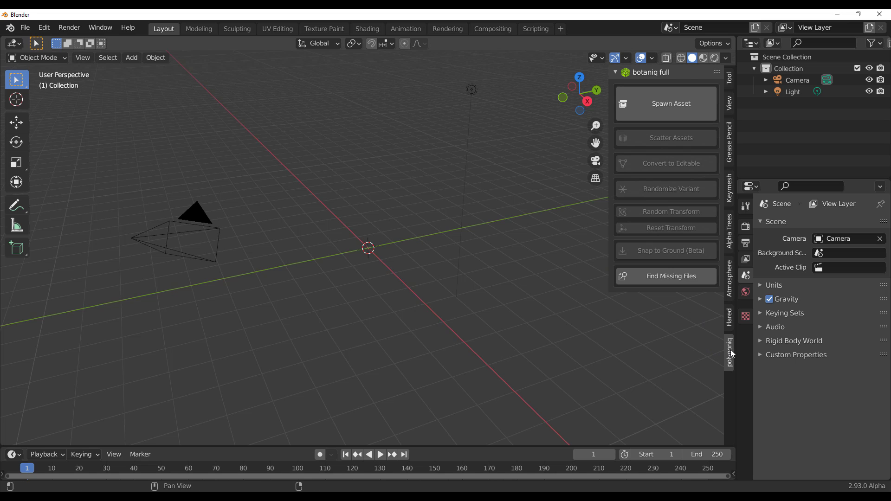
pyautogui.click(646, 113)
pyautogui.click(647, 217)
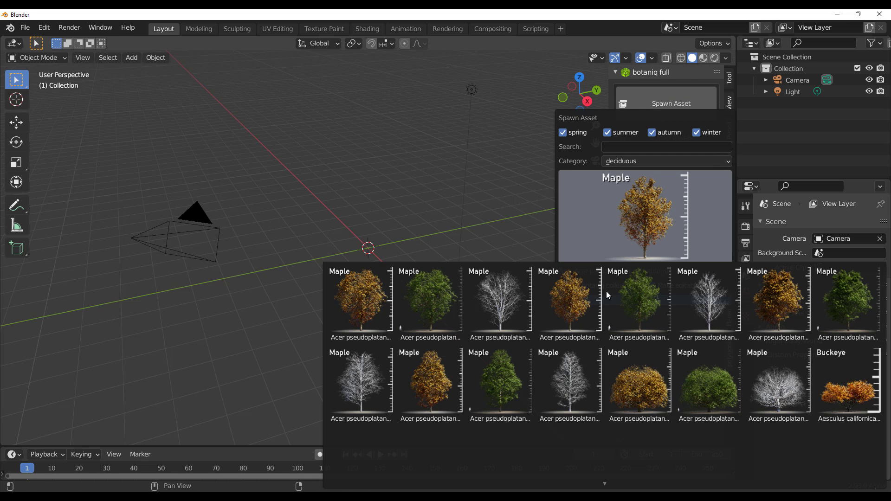
pyautogui.click(641, 160)
pyautogui.click(643, 162)
pyautogui.click(629, 175)
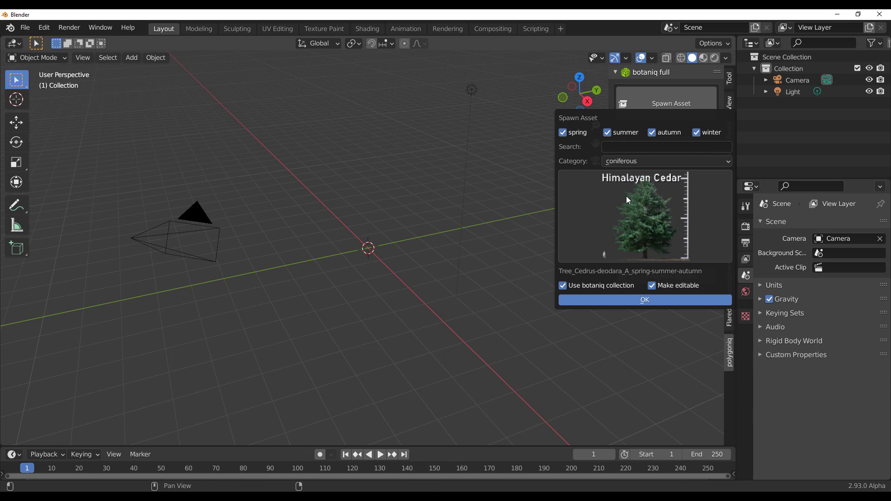
pyautogui.click(628, 196)
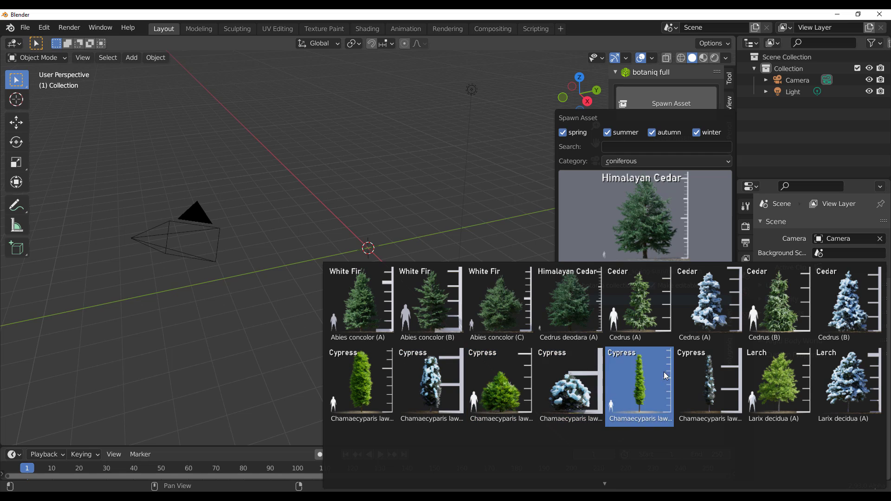
pyautogui.click(773, 319)
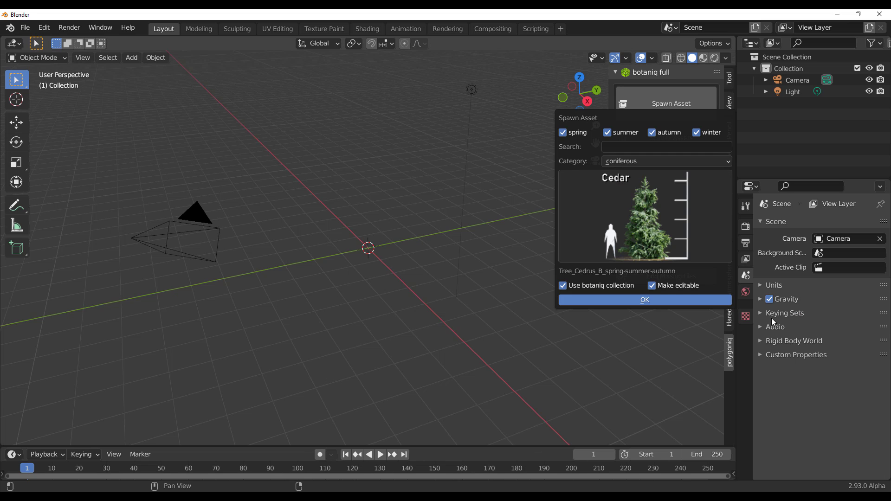
pyautogui.click(634, 300)
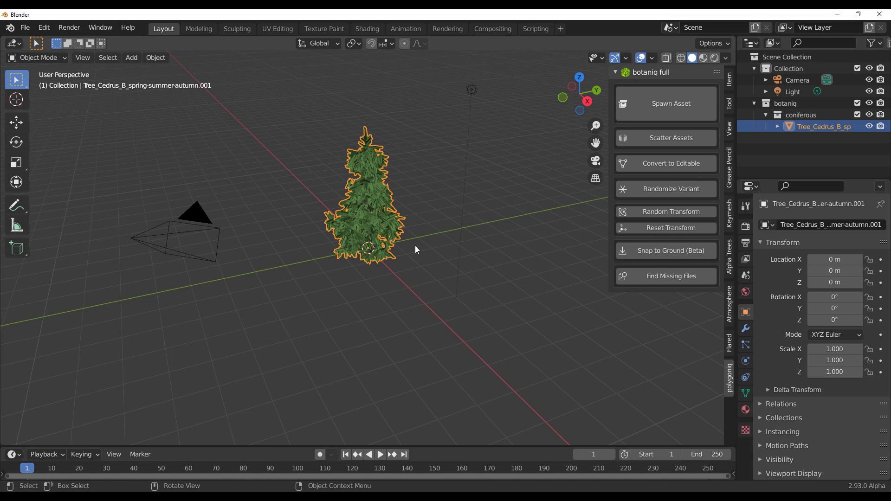
# Set Tree_Cedrus_B_spring-summer-autumn.001 as the Alpha creator's tree object.
pyautogui.scroll(3, 415, 246)
pyautogui.moveTo(414, 246); pyautogui.dragTo(418, 264, button='middle')
pyautogui.click(730, 243)
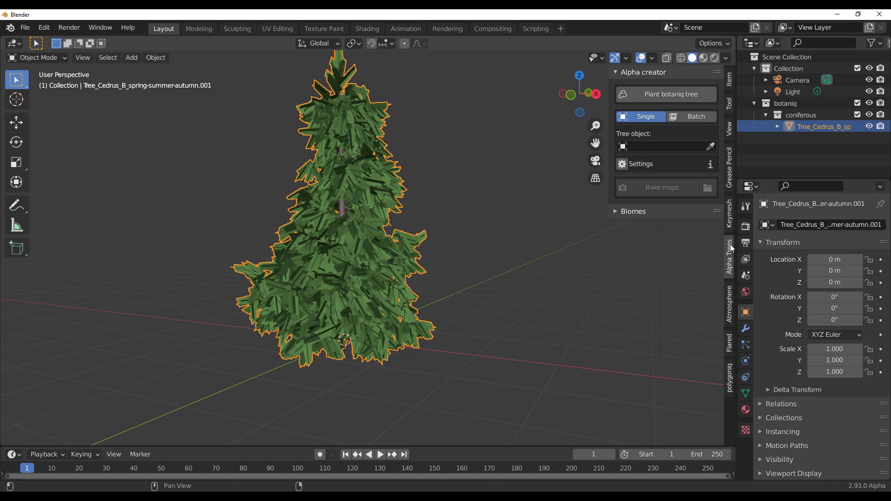
pyautogui.click(655, 93)
pyautogui.click(638, 147)
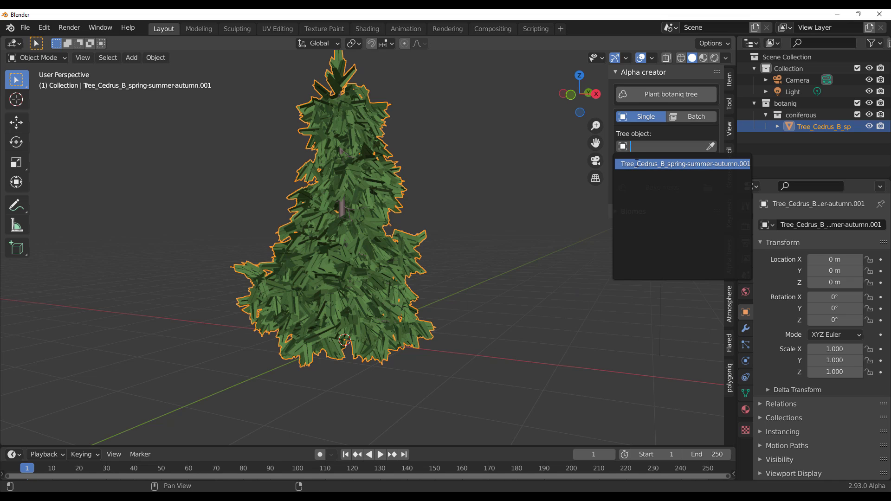
pyautogui.click(637, 163)
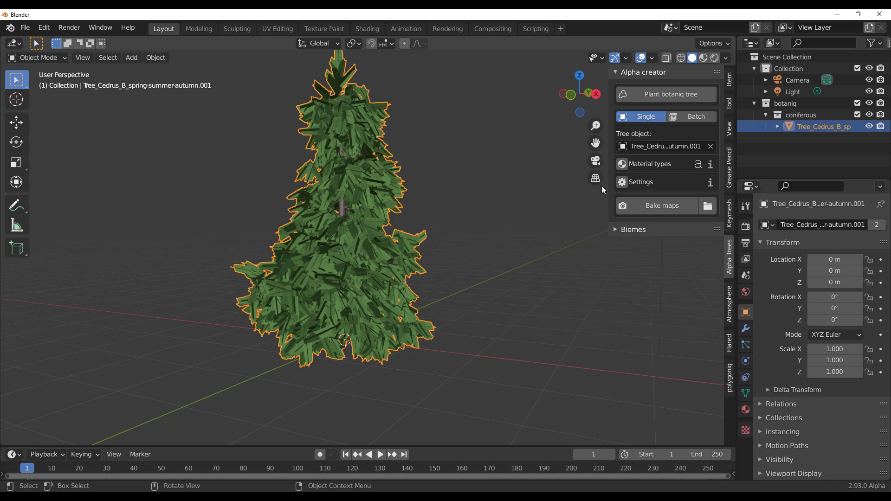
# Keep the Cedar's bark material type as Trunk, with leaves left as Leaf.
pyautogui.click(633, 164)
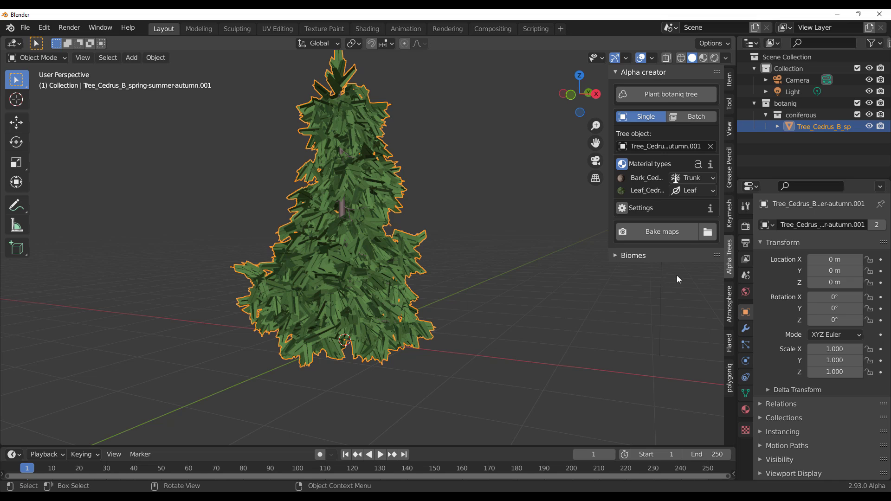
pyautogui.click(688, 180)
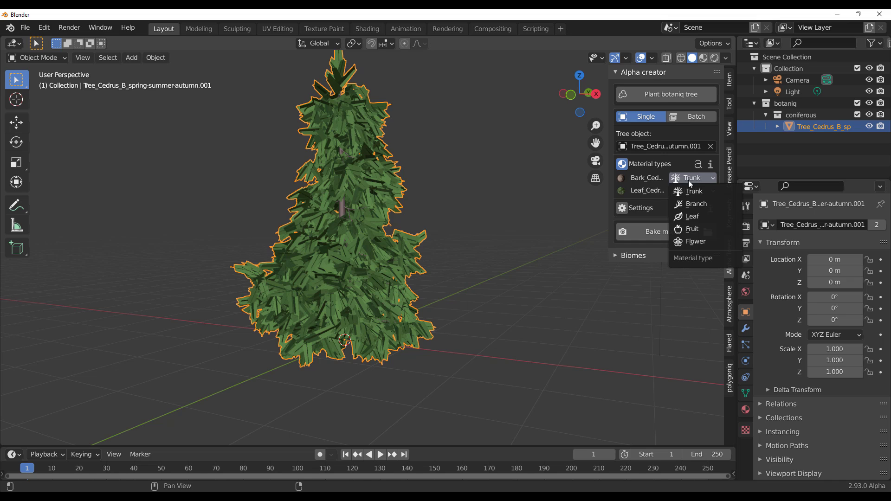
pyautogui.click(700, 217)
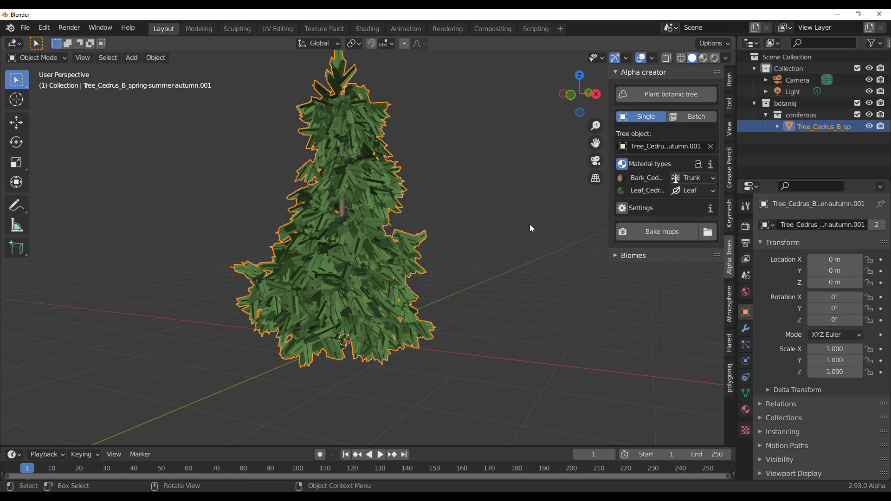
# Lower the billboard render samples from 128 to 15.
pyautogui.click(622, 208)
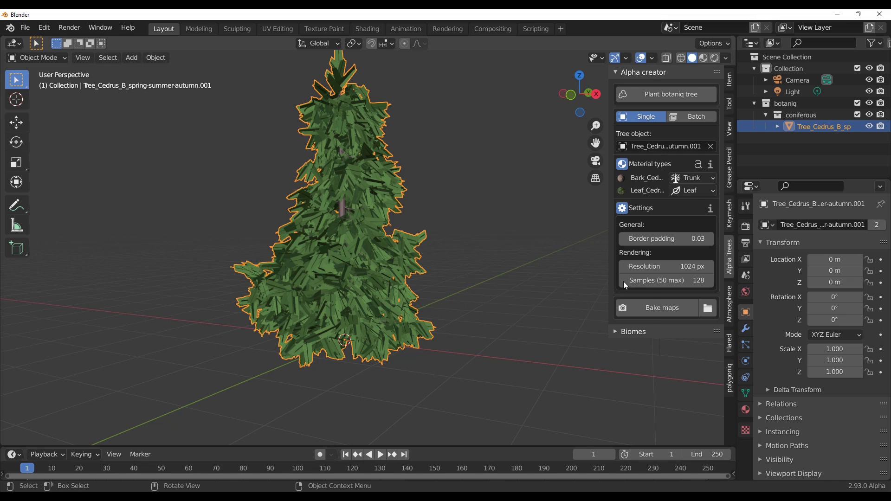
pyautogui.click(646, 284)
pyautogui.write('15')
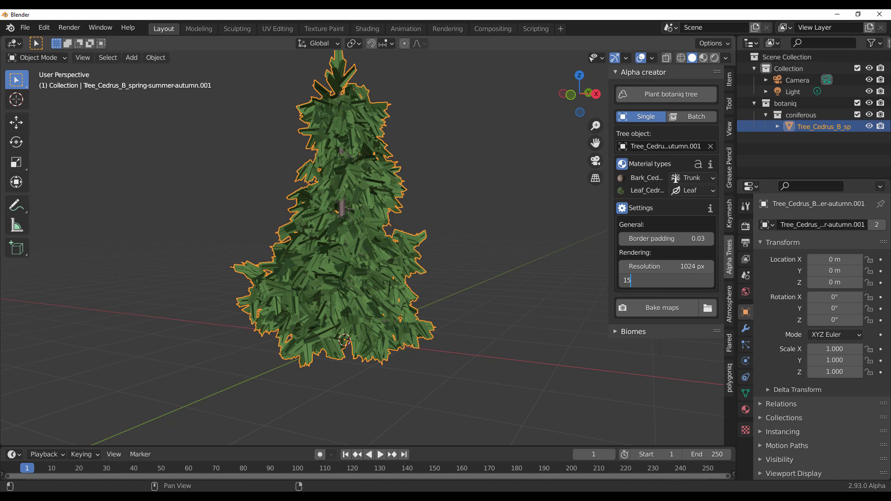
pyautogui.press('Return')
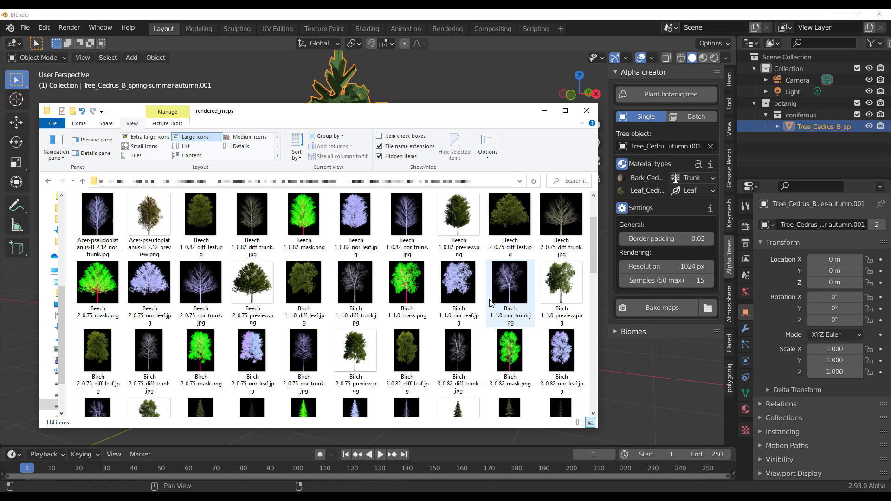
# Bake the Cedrus-B billboard maps at 15 samples, then close the rendered_maps Explorer window.
pyautogui.click(667, 308)
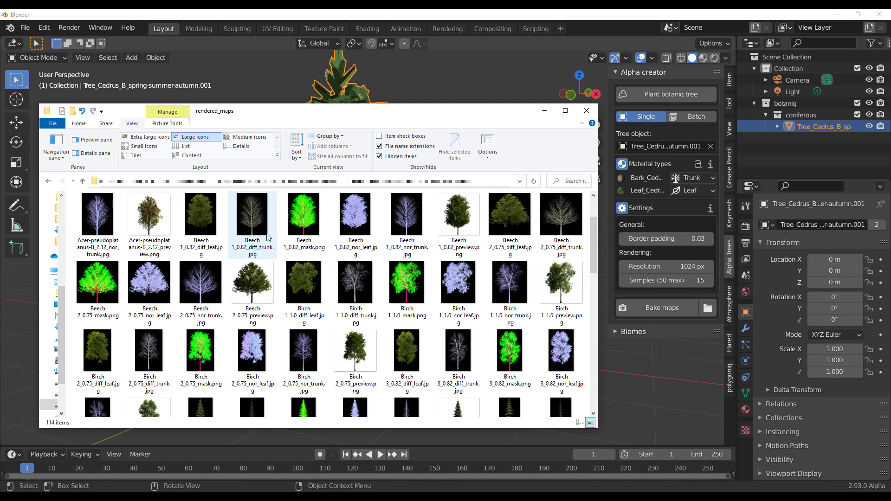
pyautogui.click(671, 307)
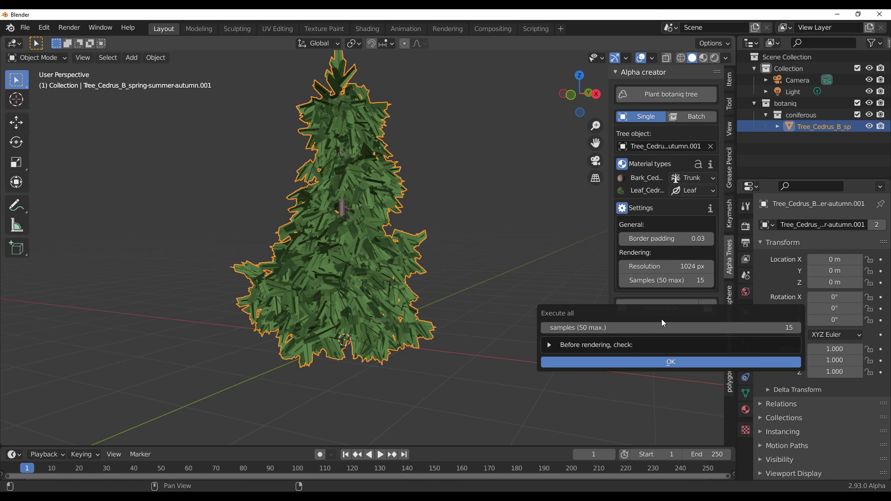
pyautogui.click(639, 362)
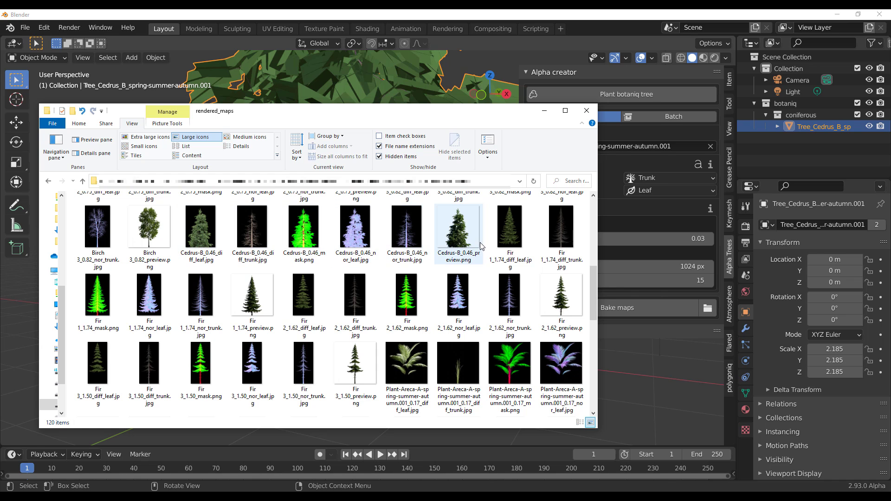
pyautogui.click(587, 111)
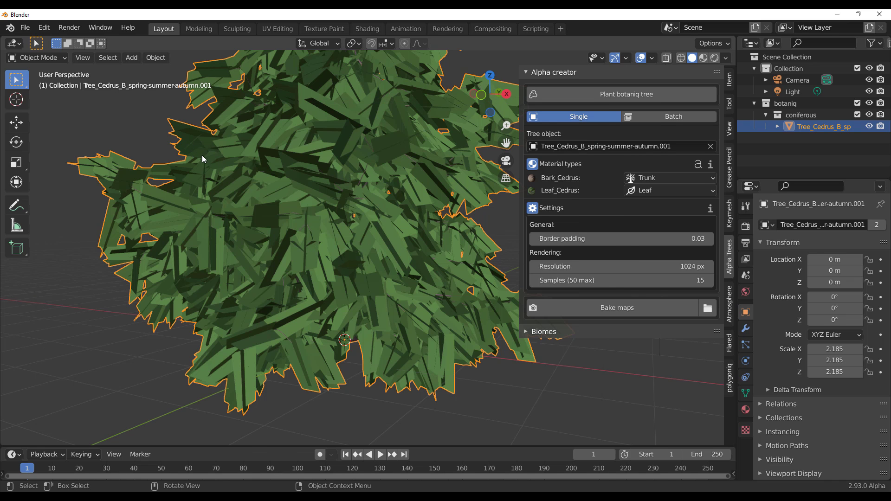
# Delete the Cedar mesh and reload the Biomes previews to include the new tree.
pyautogui.press('Delete')
pyautogui.moveTo(202, 157); pyautogui.dragTo(463, 197, button='middle')
pyautogui.moveTo(520, 149); pyautogui.dragTo(598, 81)
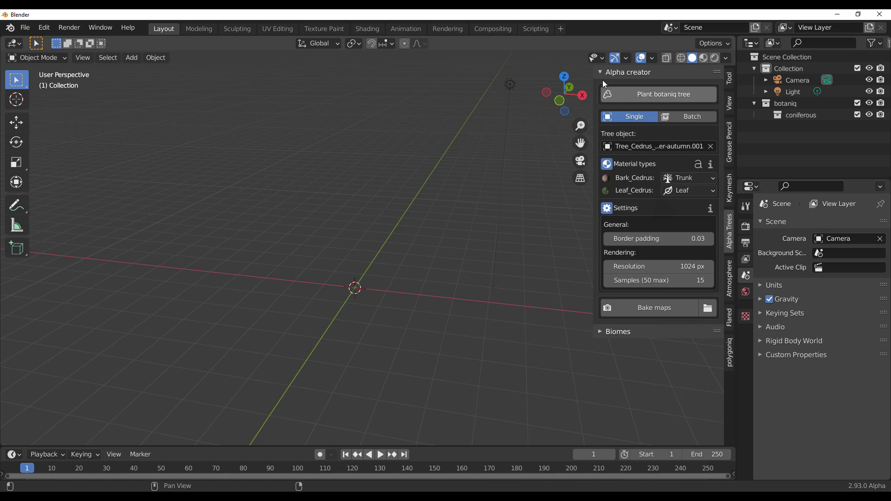
pyautogui.click(600, 72)
pyautogui.click(602, 86)
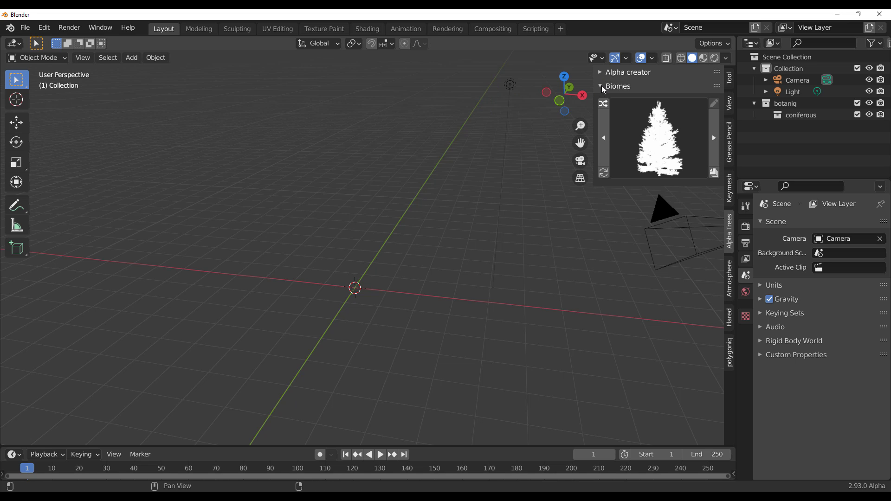
pyautogui.click(649, 137)
pyautogui.click(603, 173)
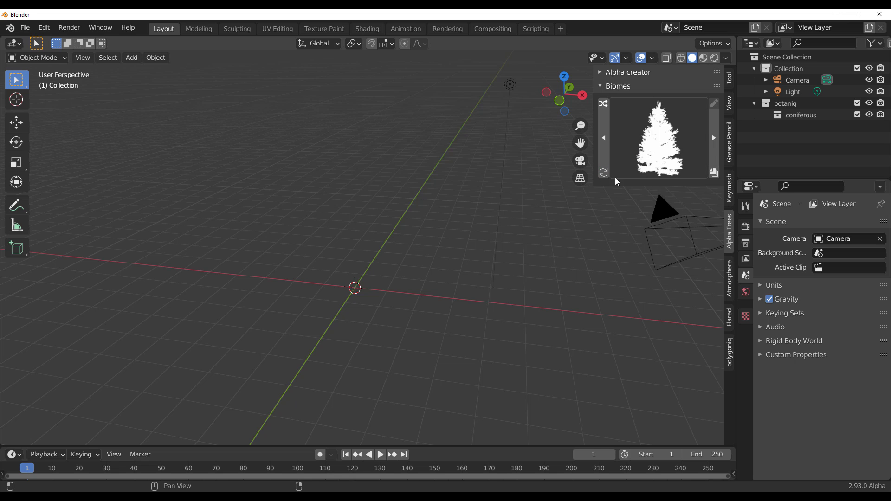
pyautogui.click(650, 148)
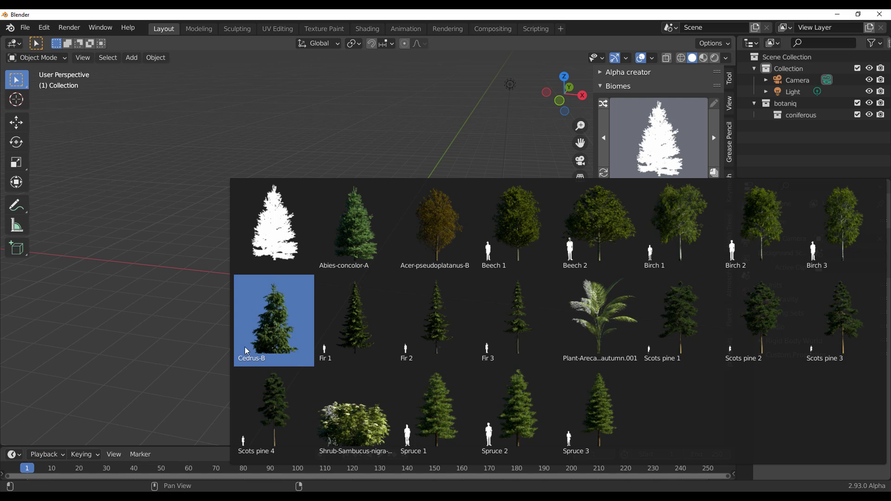
# Test-import the Cedrus-B billboard, inspect it, then delete it.
pyautogui.click(280, 333)
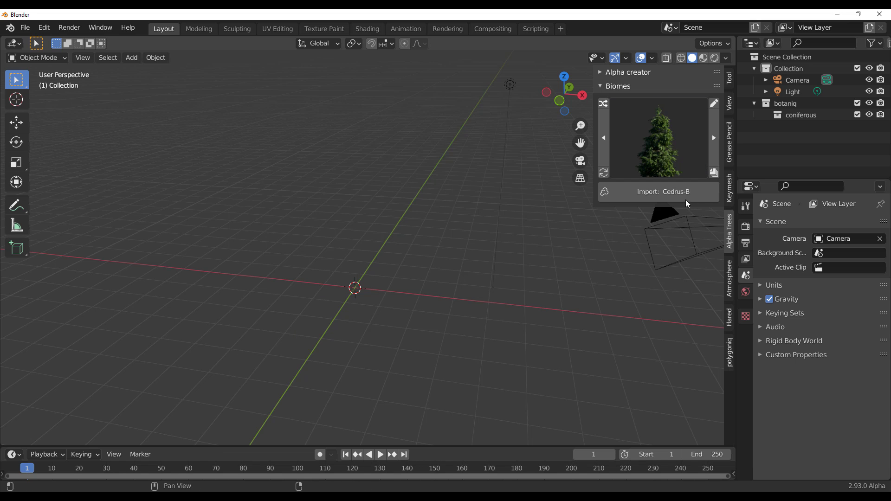
pyautogui.click(677, 197)
pyautogui.moveTo(576, 270); pyautogui.dragTo(559, 258, button='middle')
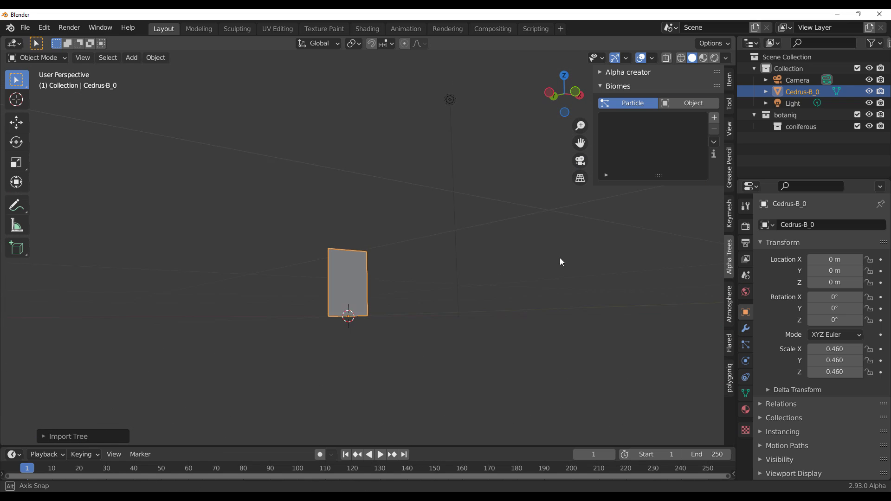
pyautogui.scroll(5, 385, 288)
pyautogui.moveTo(352, 310); pyautogui.dragTo(428, 291, button='middle')
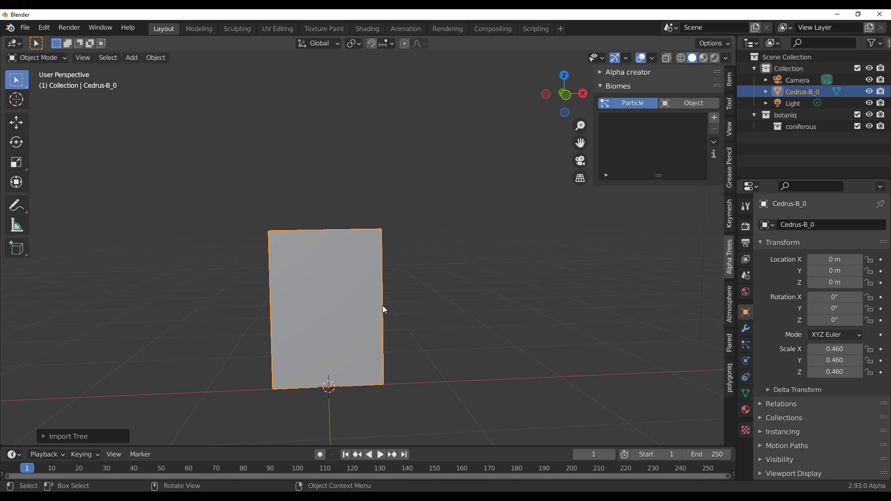
pyautogui.press('Delete')
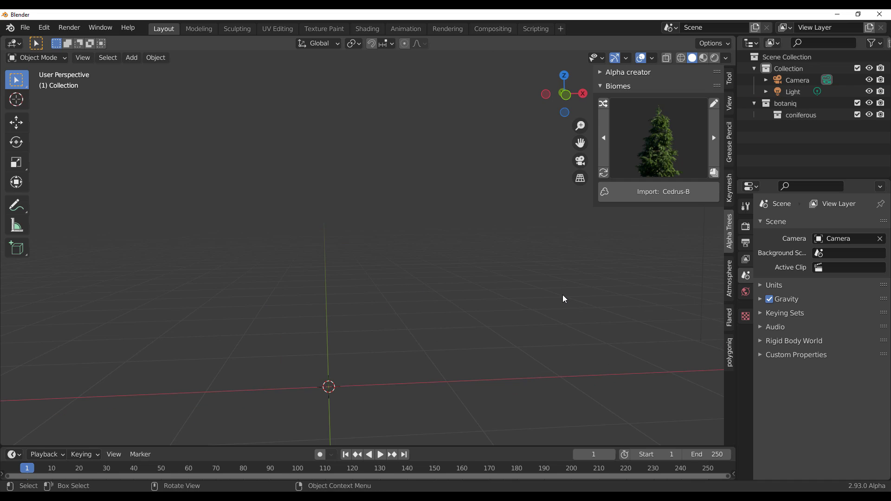
# Multi-import seven trees, adding Birch 3, Scots pine 1, Spruce 1 and Fir 2.
pyautogui.click(714, 174)
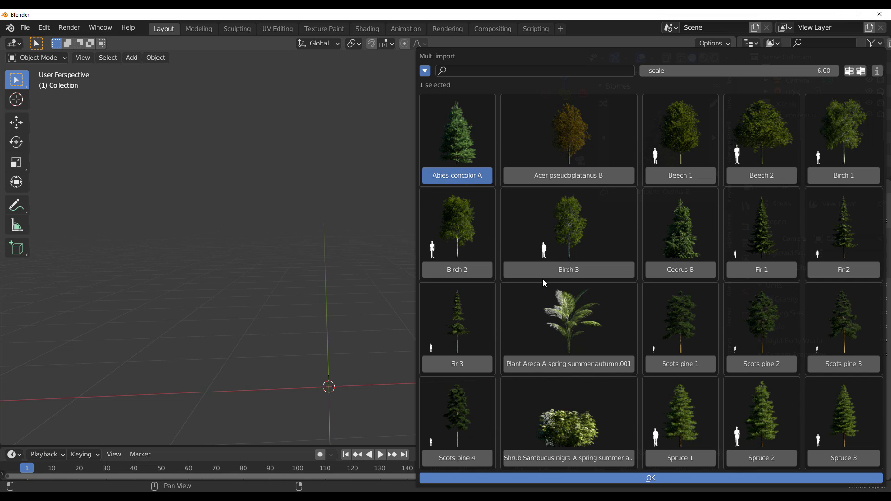
pyautogui.click(564, 271)
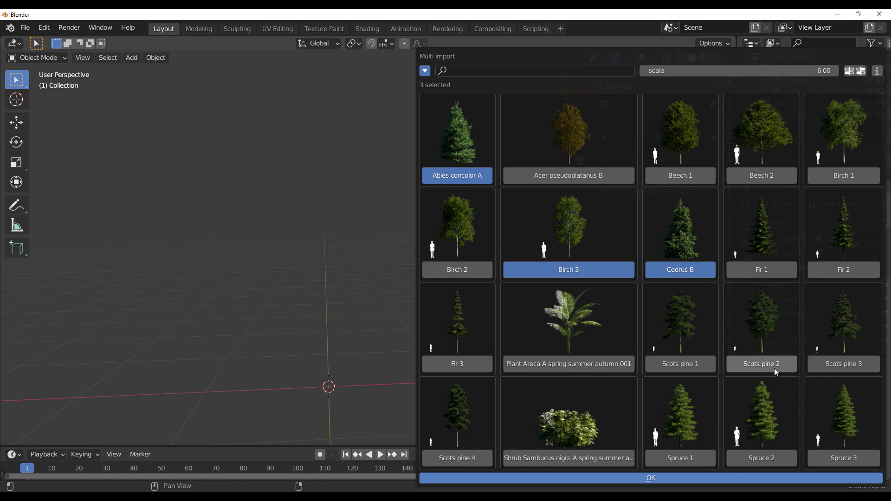
pyautogui.click(692, 366)
pyautogui.click(662, 457)
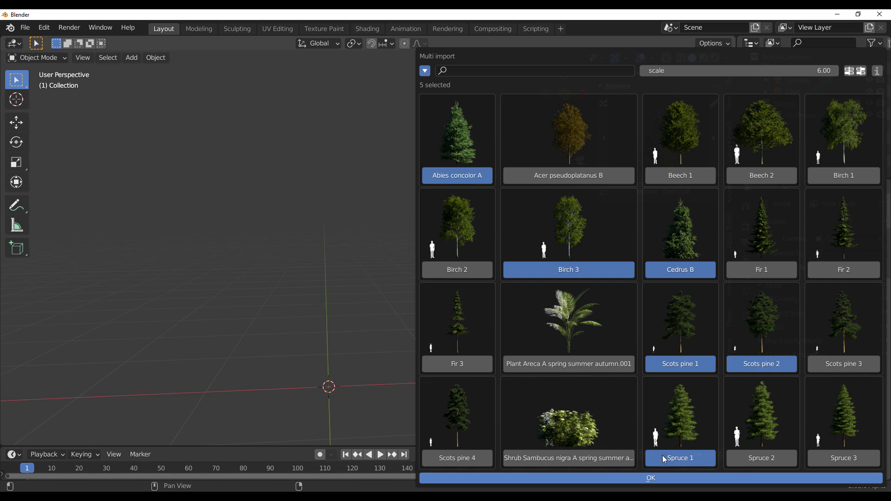
pyautogui.click(869, 272)
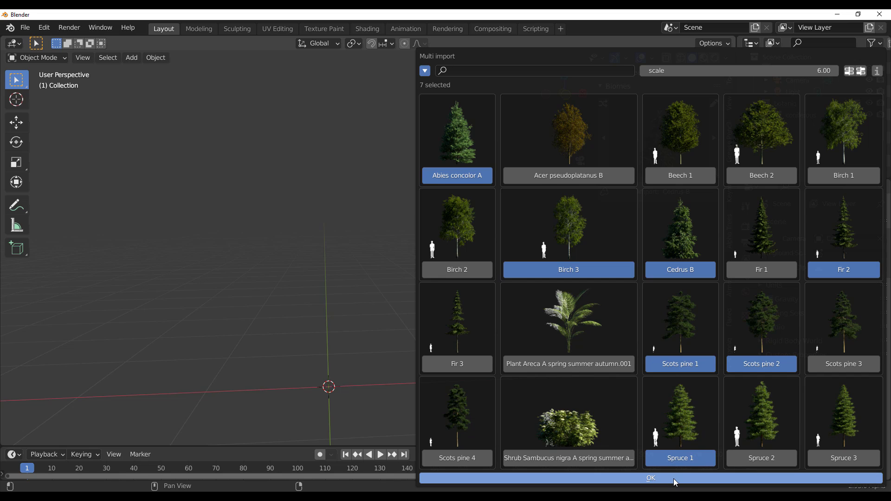
pyautogui.click(651, 478)
# View the imported tree billboards in Rendered shading to see their textures.
pyautogui.scroll(-3, 319, 288)
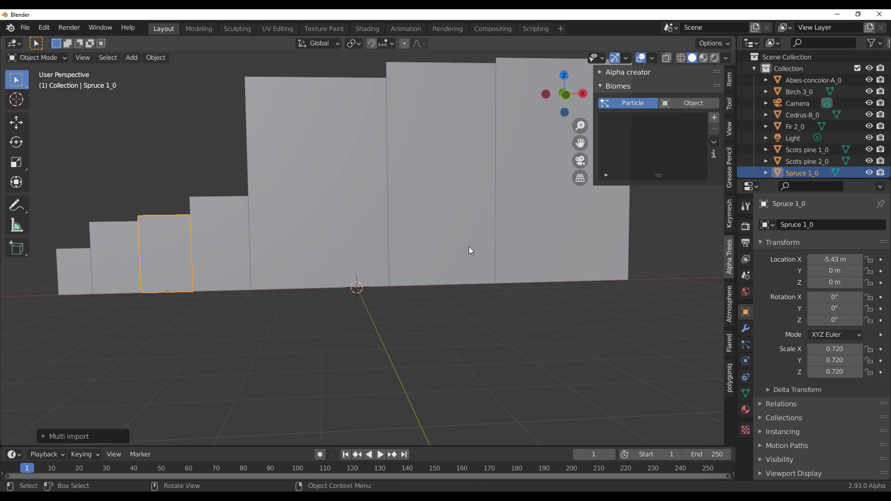
pyautogui.scroll(-3, 474, 249)
pyautogui.moveTo(518, 258); pyautogui.dragTo(485, 280, button='middle')
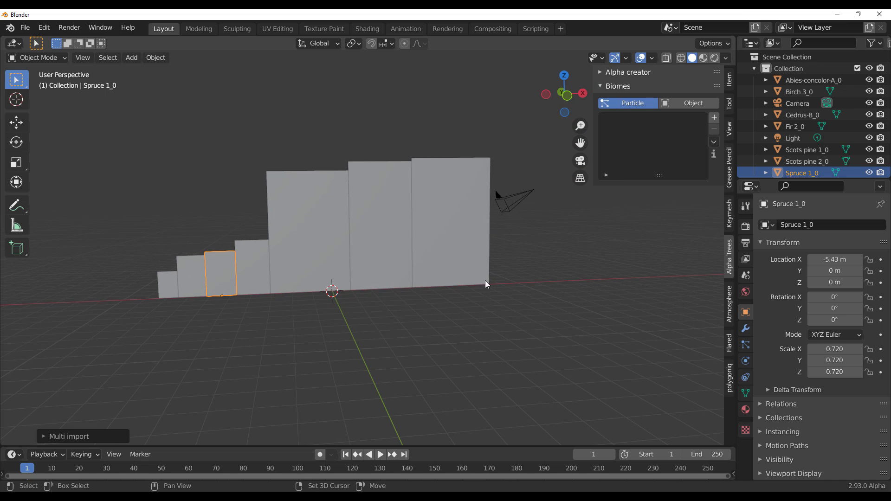
pyautogui.press('z')
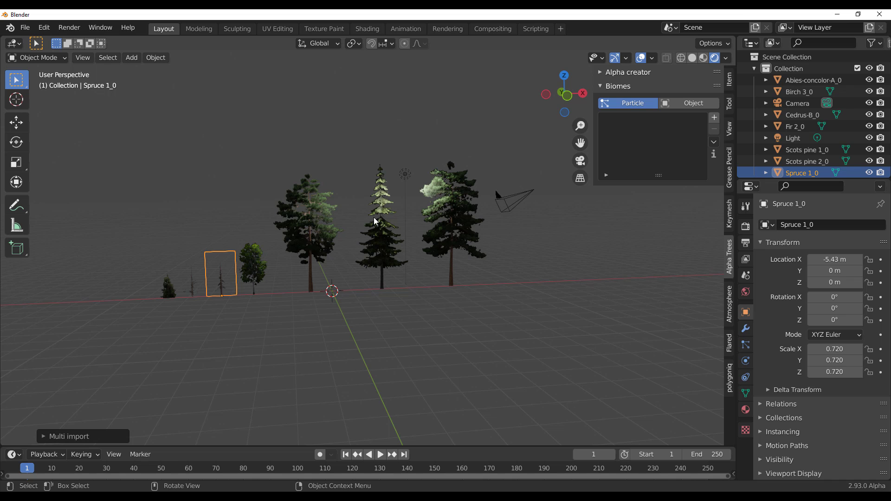
pyautogui.moveTo(375, 221); pyautogui.dragTo(381, 117, button='middle')
pyautogui.click(410, 153)
pyautogui.moveTo(410, 154); pyautogui.dragTo(392, 199, button='middle')
# Move the light along the Y axis, then select the Fir 2_0 tree.
pyautogui.click(378, 160)
pyautogui.click(10, 123)
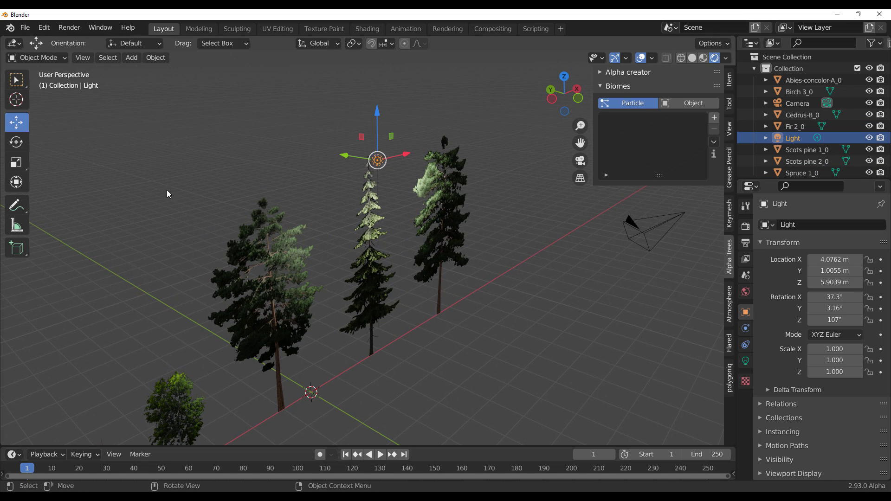
pyautogui.moveTo(353, 157); pyautogui.dragTo(445, 189)
pyautogui.moveTo(445, 189); pyautogui.dragTo(407, 271, button='middle')
pyautogui.click(398, 259)
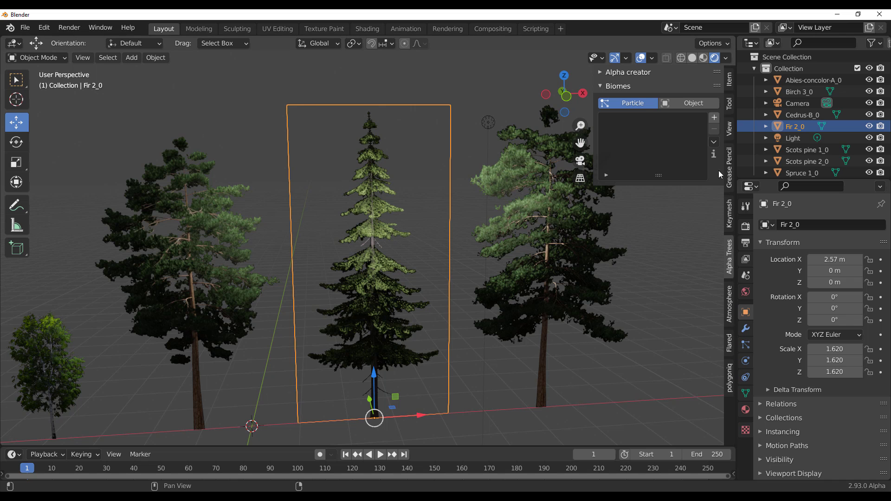
# Switch the biome to Object mode and try a greyish-green leaf tint and leaf amount, restoring it.
pyautogui.click(695, 105)
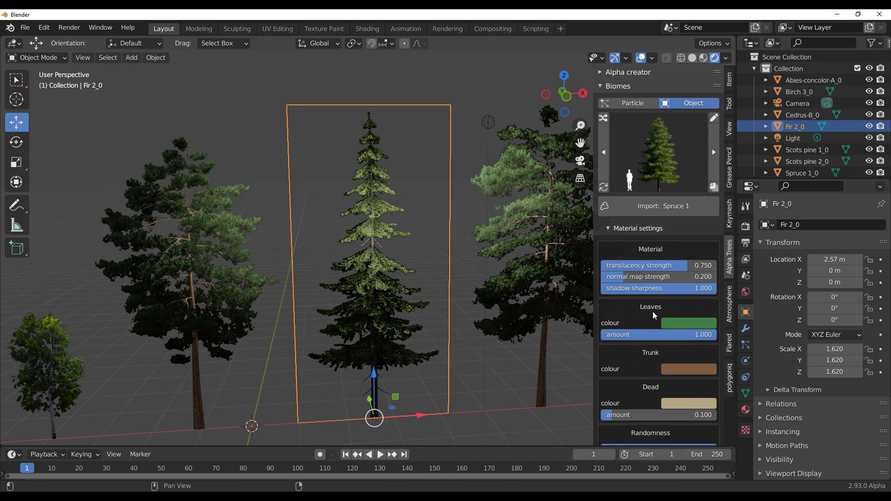
pyautogui.scroll(-3, 652, 310)
pyautogui.scroll(-3, 650, 302)
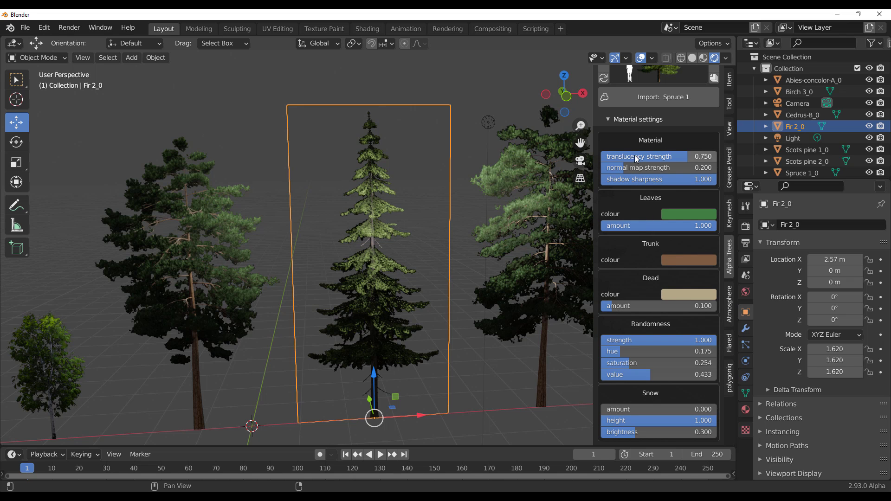
pyautogui.click(683, 214)
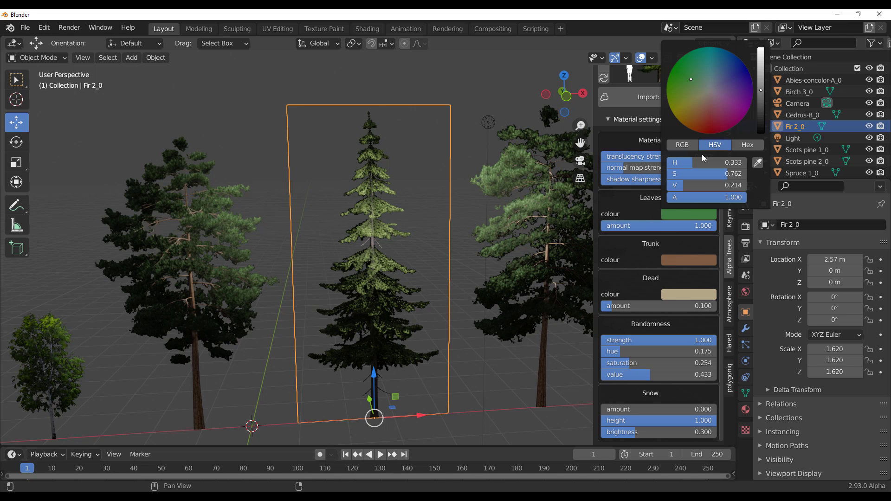
pyautogui.moveTo(701, 116); pyautogui.dragTo(700, 88)
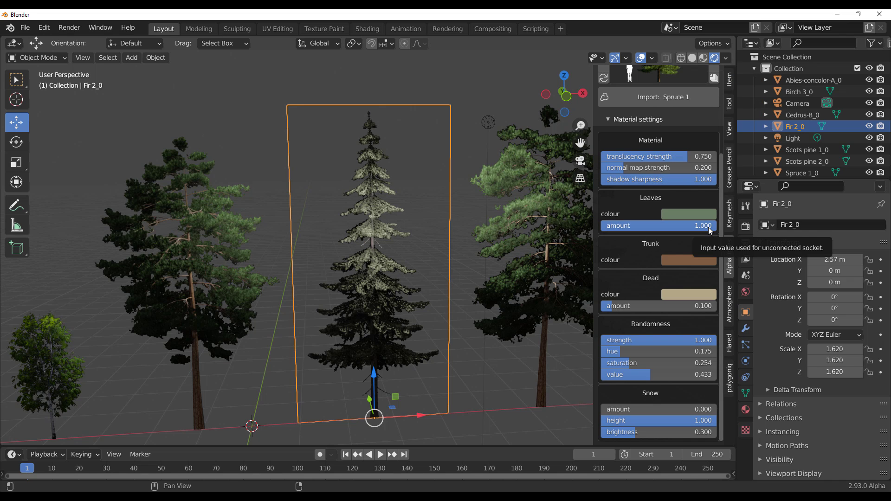
pyautogui.moveTo(709, 229); pyautogui.dragTo(669, 224)
pyautogui.rightClick(669, 225)
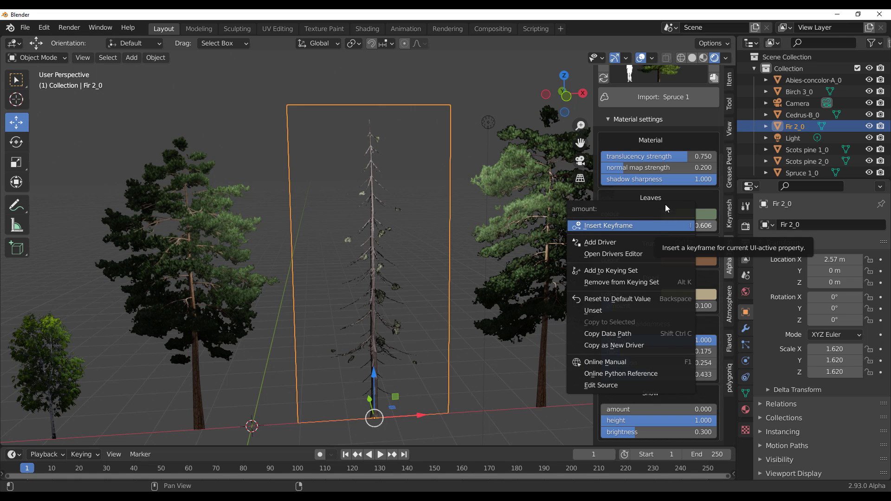
pyautogui.press('Escape')
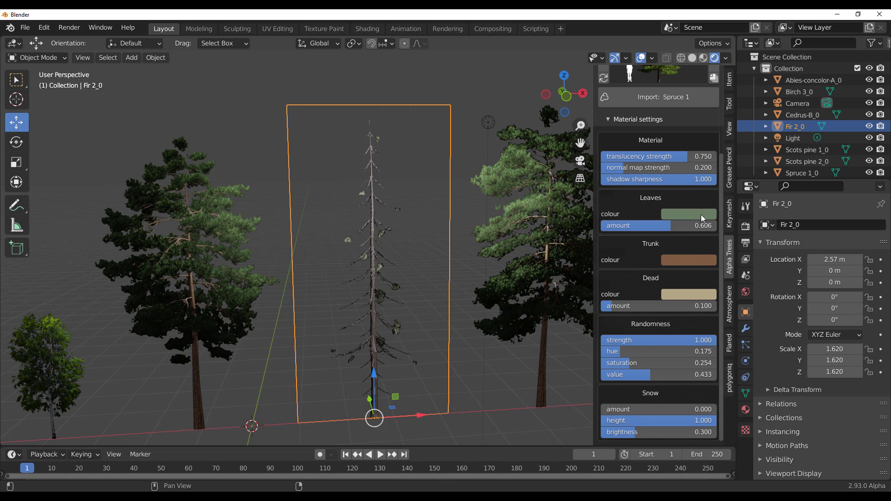
pyautogui.moveTo(669, 226); pyautogui.dragTo(716, 225)
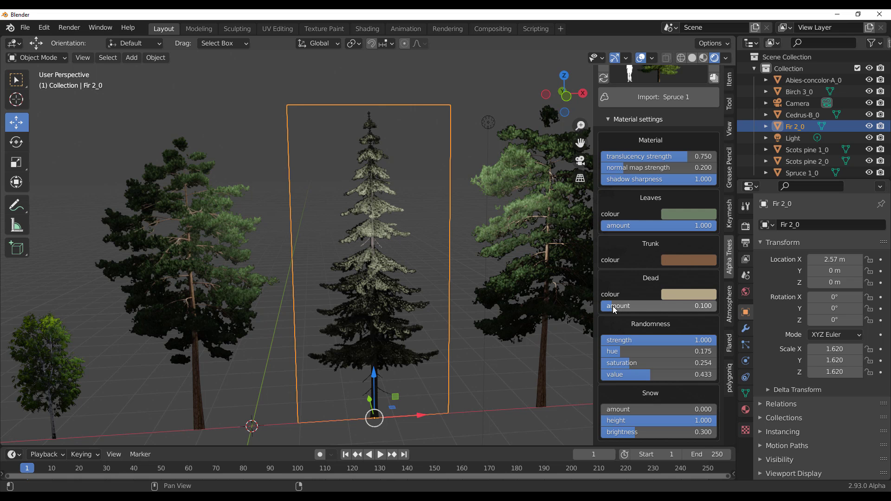
# Lower dead foliage to 0.024, make the leaves bright green, and set snow to 0.291.
pyautogui.moveTo(614, 307)
pyautogui.mouseDown()
pyautogui.moveTo(682, 307)
pyautogui.moveTo(605, 307)
pyautogui.mouseUp()
pyautogui.click(689, 214)
pyautogui.moveTo(701, 87); pyautogui.dragTo(682, 82)
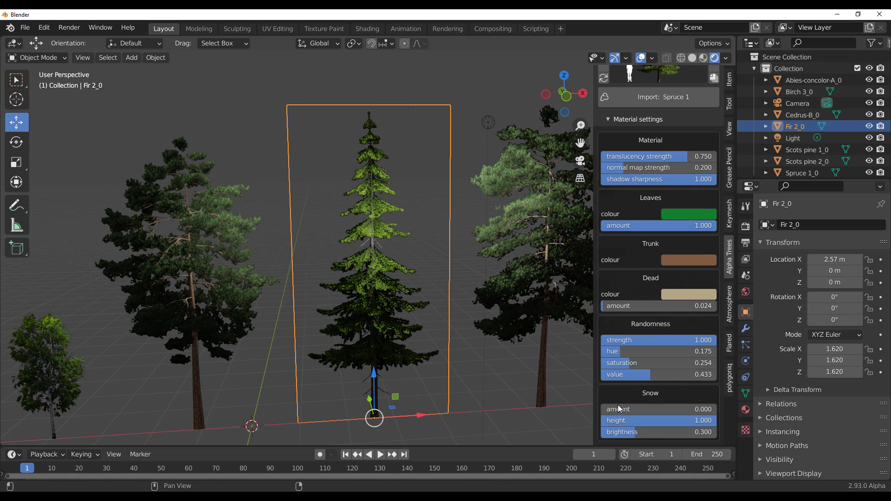
pyautogui.moveTo(615, 409); pyautogui.dragTo(634, 409)
pyautogui.scroll(-1, 458, 282)
pyautogui.scroll(-4, 458, 282)
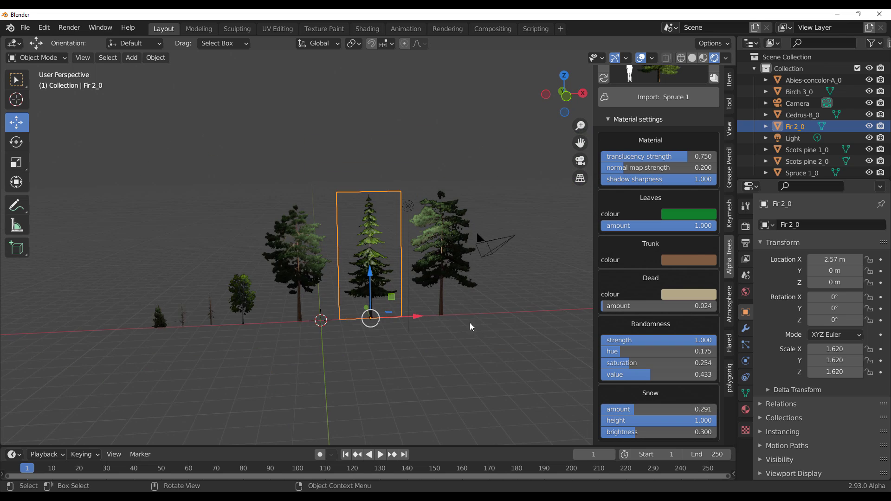
# Delete all the tree billboards, the light and Cedrus-B_0 from the scene.
pyautogui.press('b')
pyautogui.moveTo(220, 277); pyautogui.dragTo(149, 288)
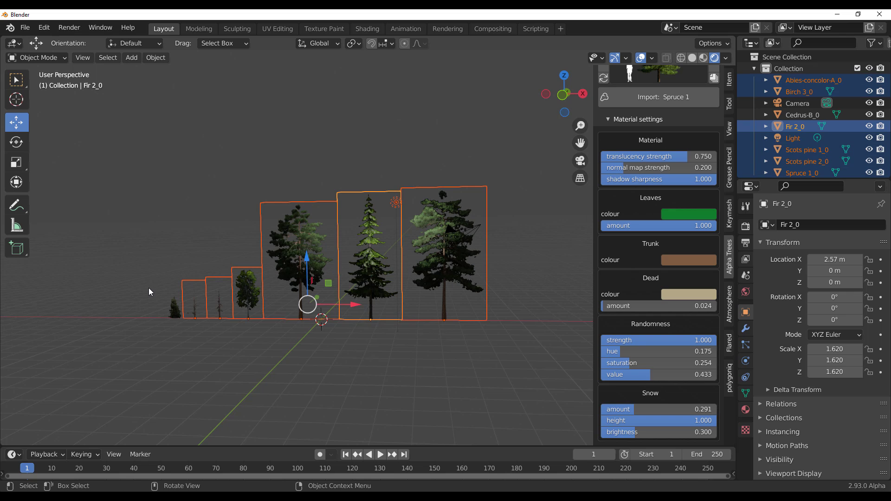
pyautogui.press('Delete')
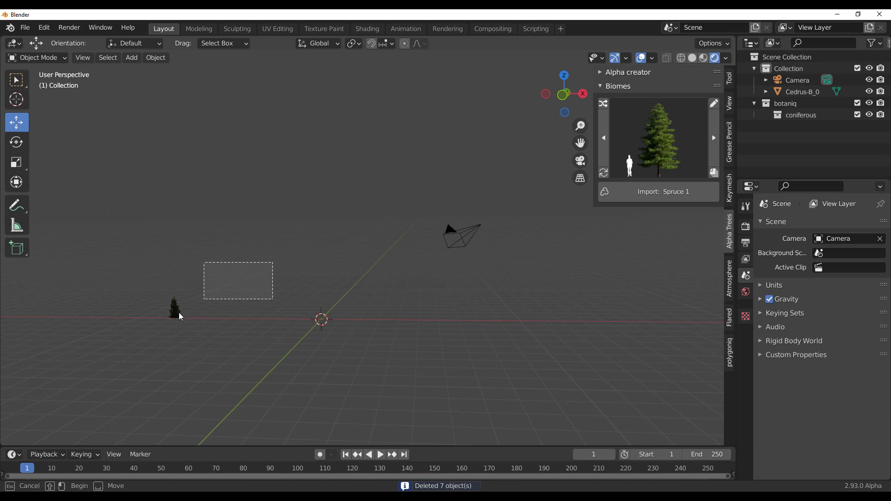
pyautogui.click(174, 312)
pyautogui.press('Delete')
pyautogui.moveTo(239, 324); pyautogui.dragTo(282, 313, button='middle')
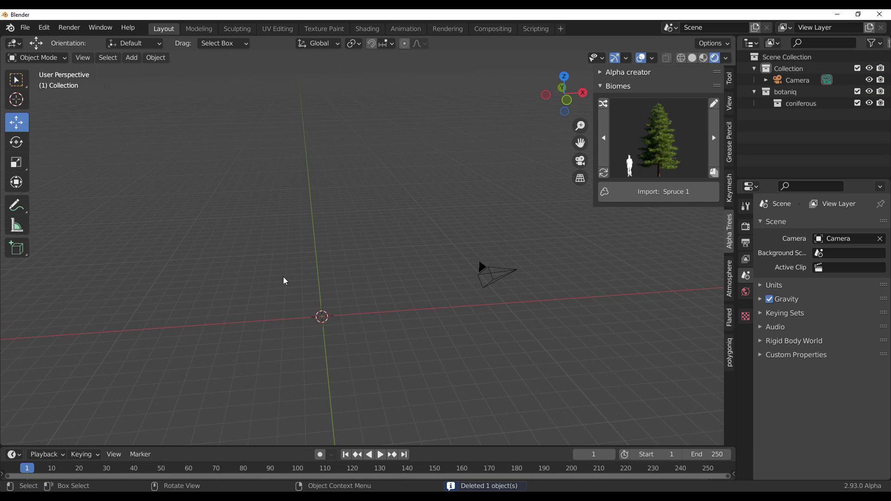
# Add a Grid mesh and scale it up to 5.993.
pyautogui.hotkey('shift', 'a')
pyautogui.moveTo(223, 254)
pyautogui.click(342, 352)
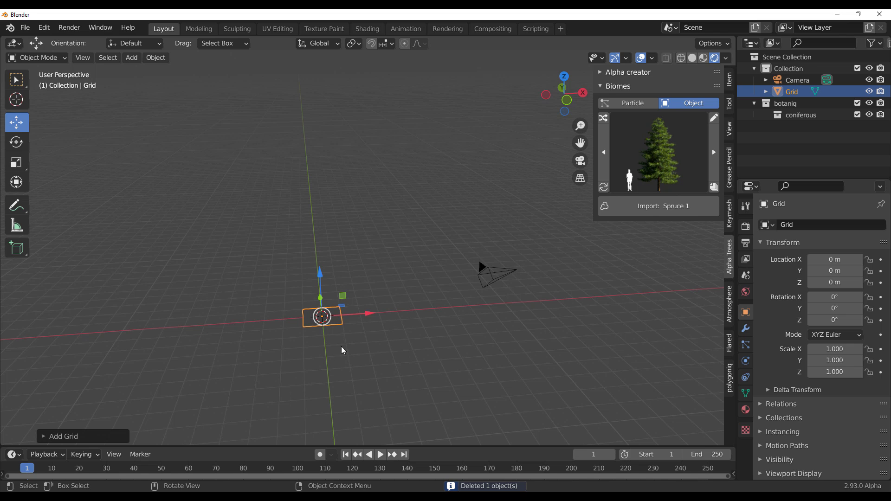
pyautogui.press('s')
pyautogui.click(565, 402)
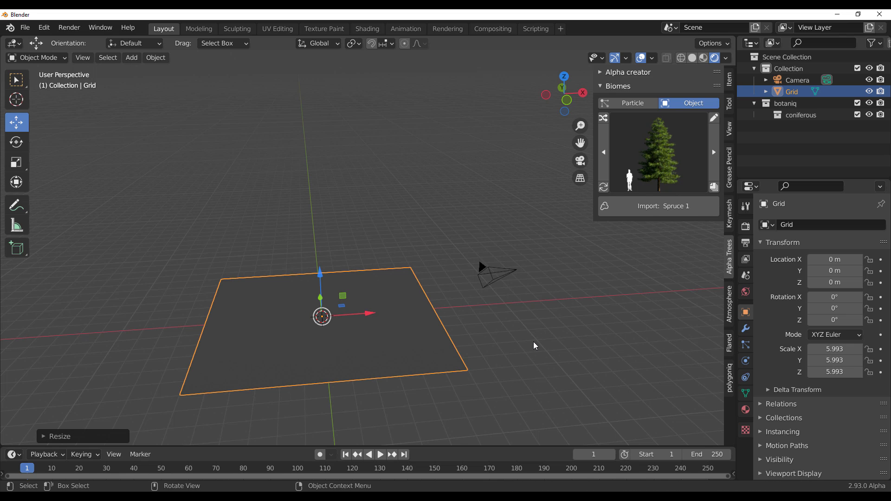
pyautogui.moveTo(535, 345); pyautogui.dragTo(466, 327, button='middle')
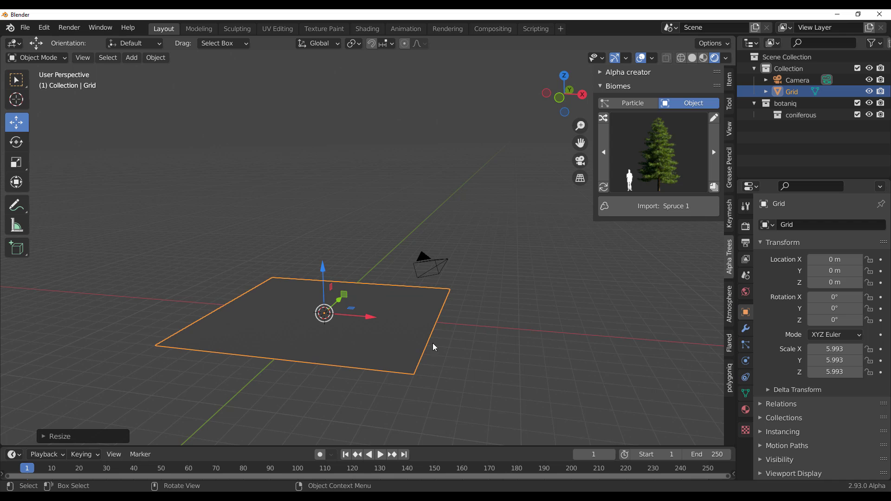
# Add an Ocean modifier to the grid and view it in Solid shading.
pyautogui.click(745, 328)
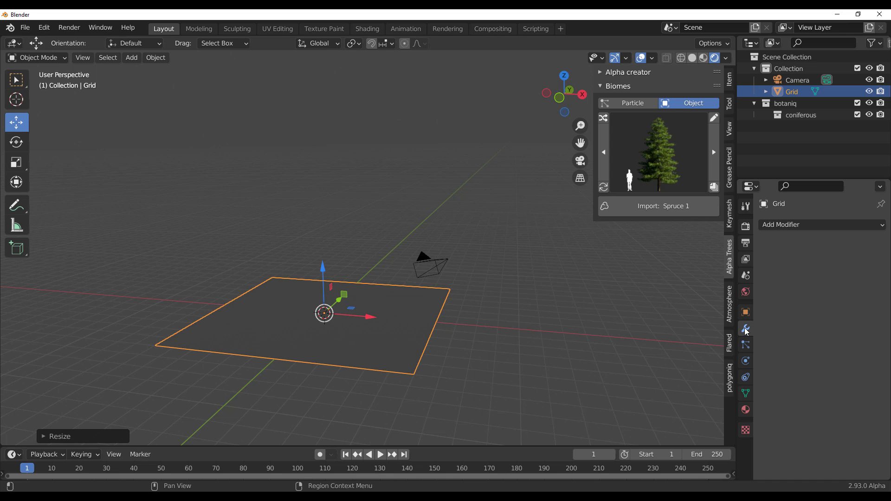
pyautogui.click(782, 225)
pyautogui.click(829, 319)
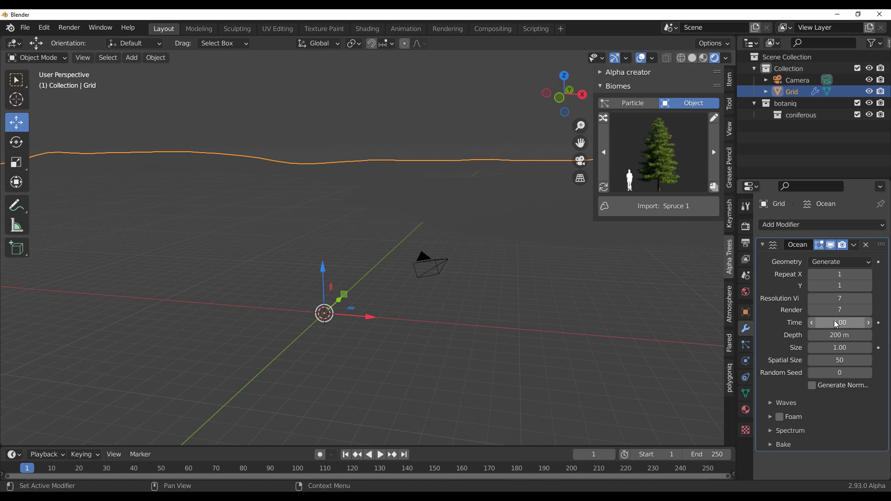
pyautogui.scroll(-5, 449, 323)
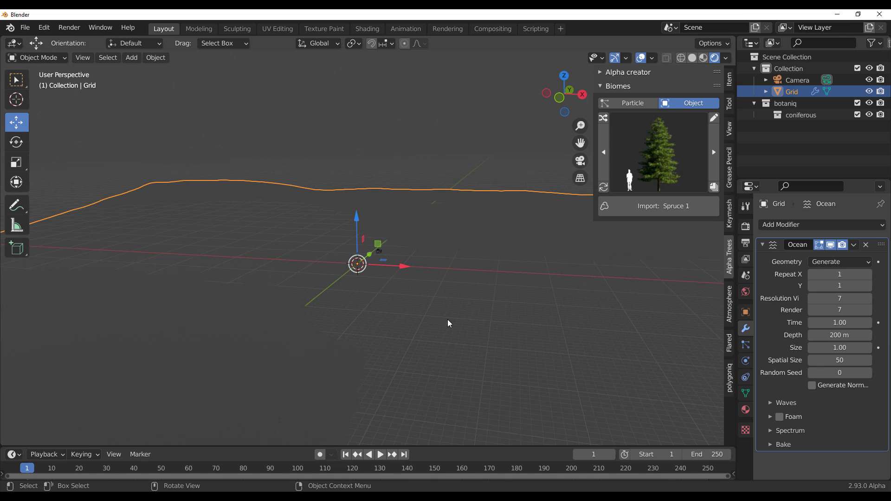
pyautogui.click(692, 57)
pyautogui.moveTo(531, 264); pyautogui.dragTo(518, 264, button='middle')
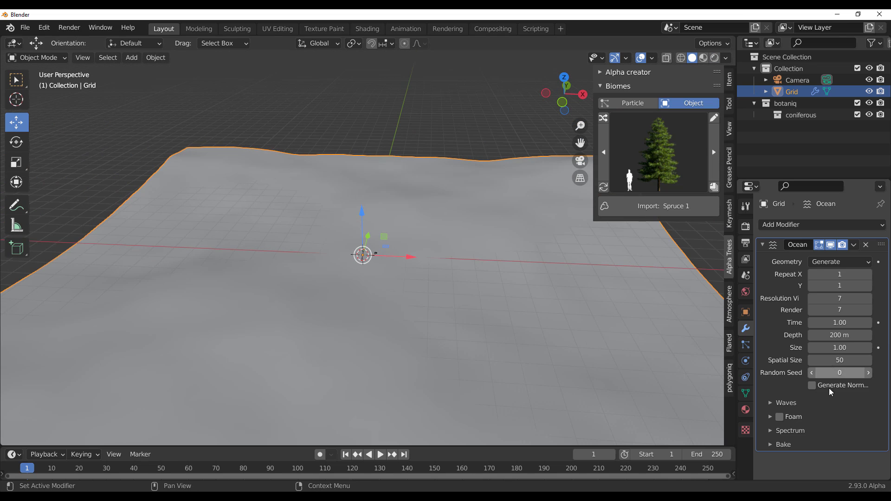
# Shrink the grid and tune the ocean: Time 2.25, waves Scale 7.2, Spatial Size 93.
pyautogui.press('s')
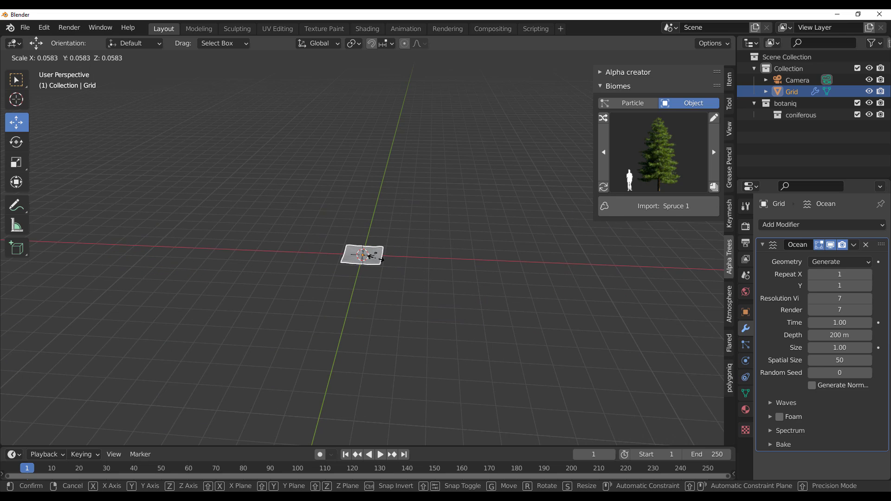
pyautogui.click(374, 256)
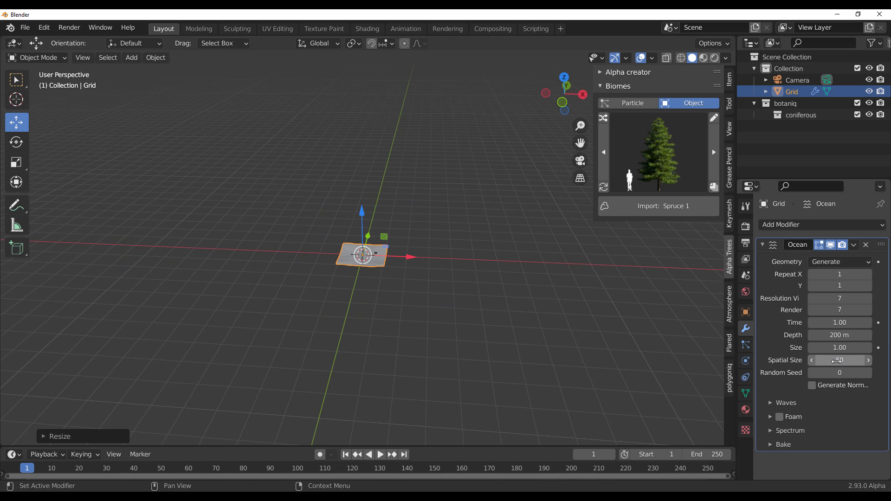
pyautogui.moveTo(837, 361); pyautogui.dragTo(858, 361)
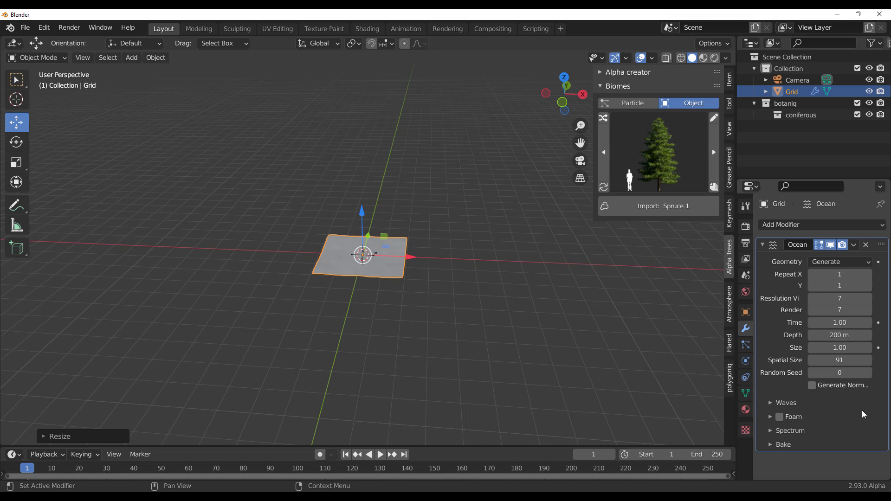
pyautogui.moveTo(839, 322); pyautogui.dragTo(856, 322)
pyautogui.click(783, 402)
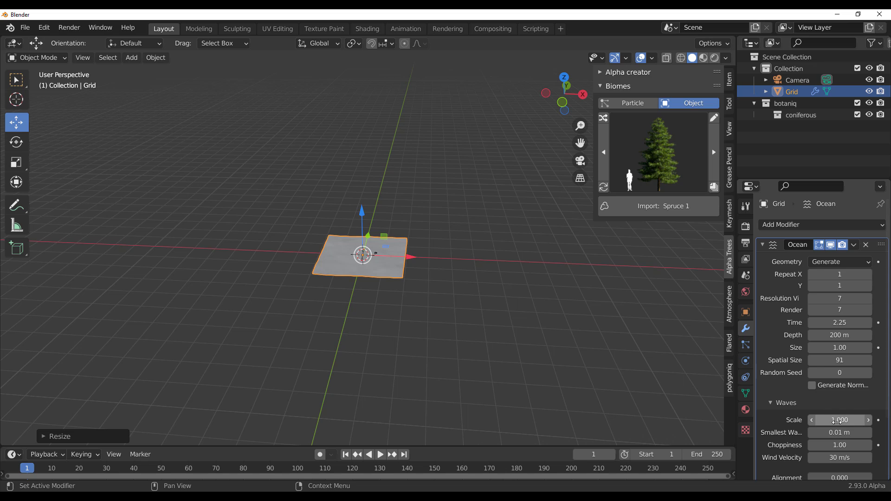
pyautogui.click(836, 420)
pyautogui.write('7.2')
pyautogui.press('Return')
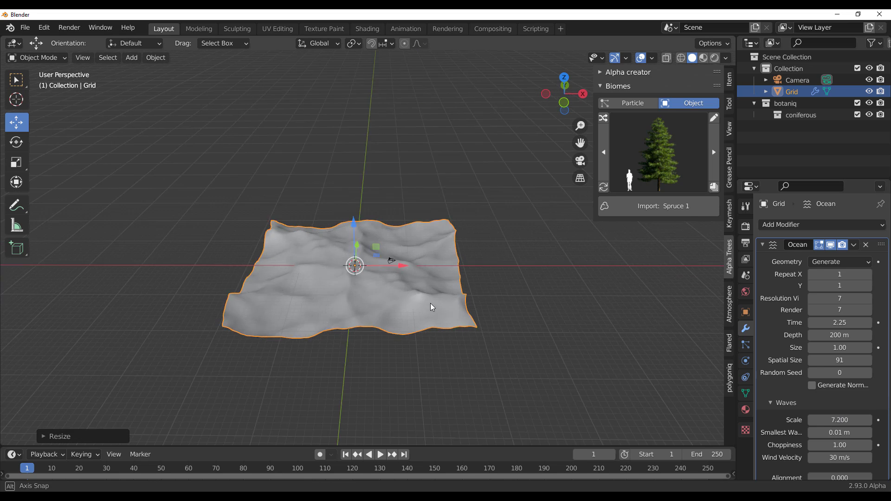
pyautogui.scroll(3, 430, 288)
pyautogui.moveTo(430, 274); pyautogui.dragTo(425, 303, button='middle')
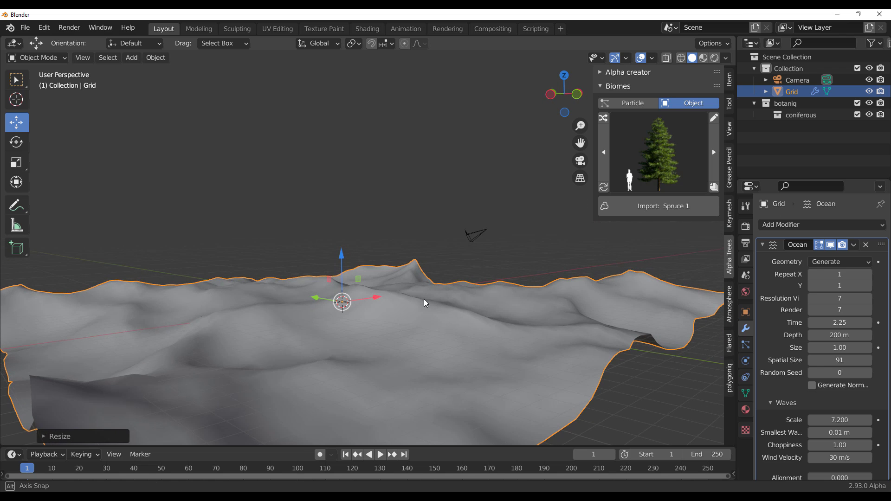
pyautogui.moveTo(835, 360)
pyautogui.mouseDown()
pyautogui.moveTo(845, 360)
pyautogui.moveTo(835, 360)
pyautogui.mouseUp()
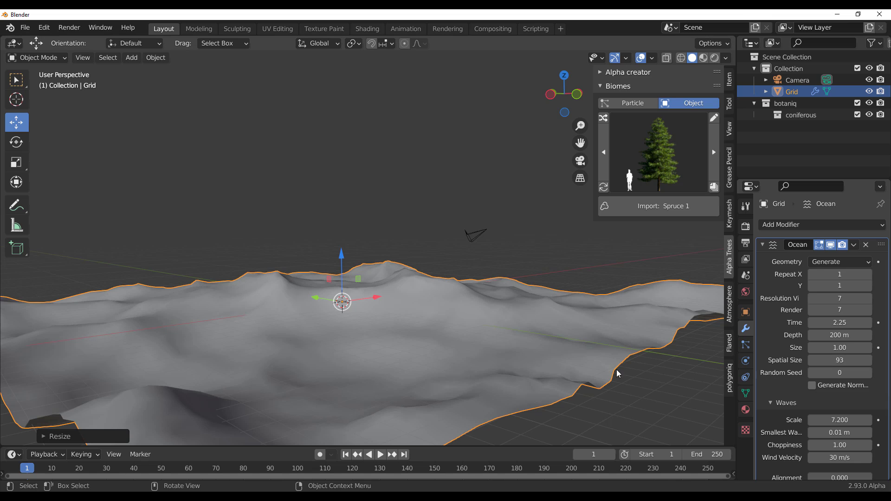
# Apply the Ocean modifier and look around the resulting hilly terrain.
pyautogui.click(853, 244)
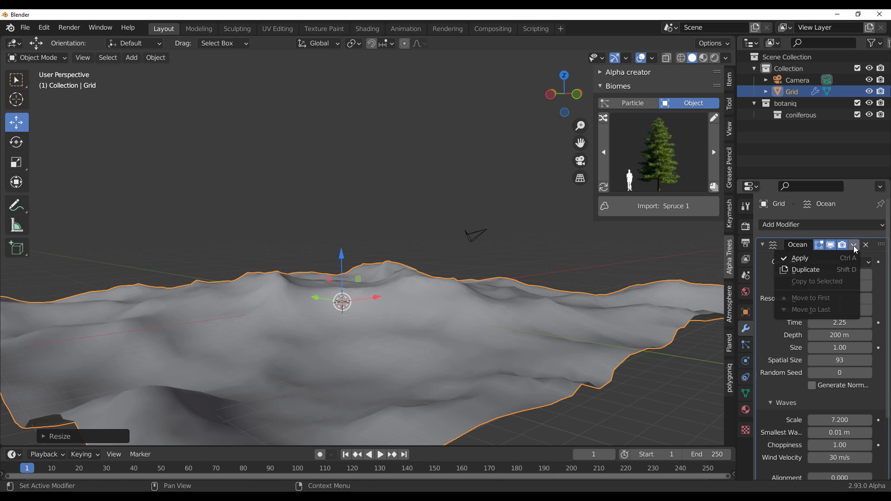
pyautogui.click(821, 263)
pyautogui.moveTo(471, 344); pyautogui.dragTo(402, 317, button='middle')
pyautogui.moveTo(497, 281); pyautogui.dragTo(399, 300, button='middle')
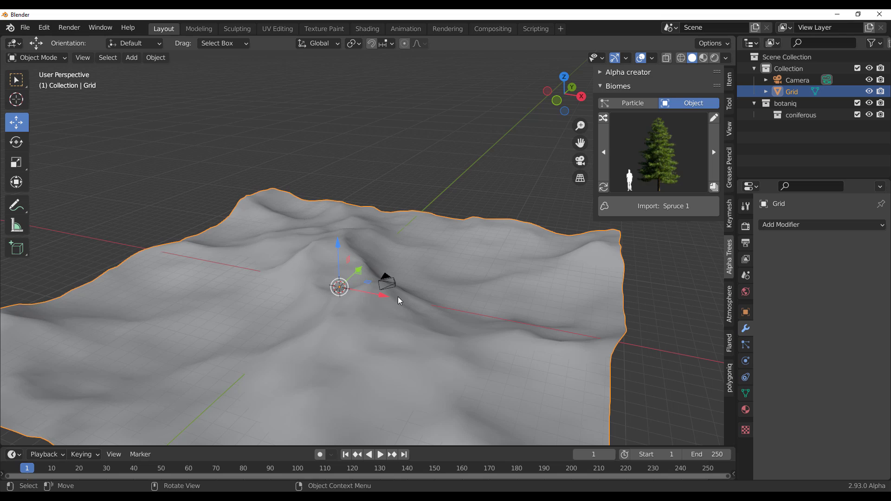
# Add a new Particle-mode biome to the grid with new tree settings.
pyautogui.click(634, 105)
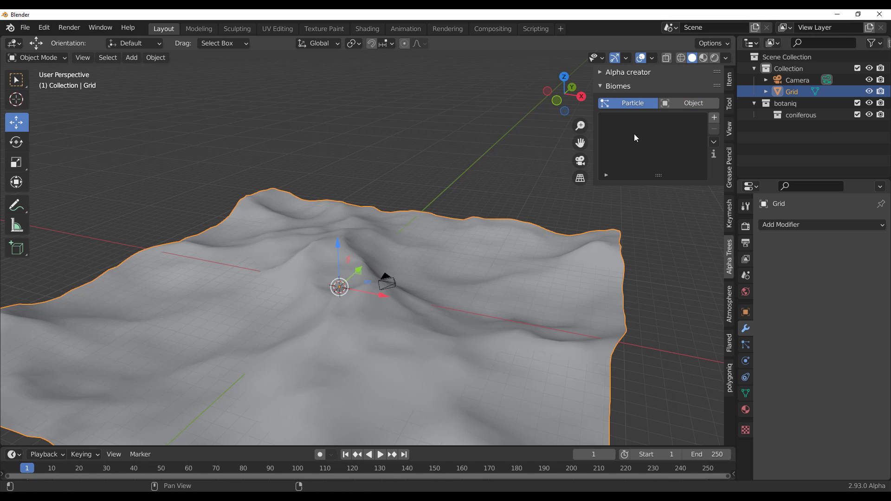
pyautogui.click(714, 118)
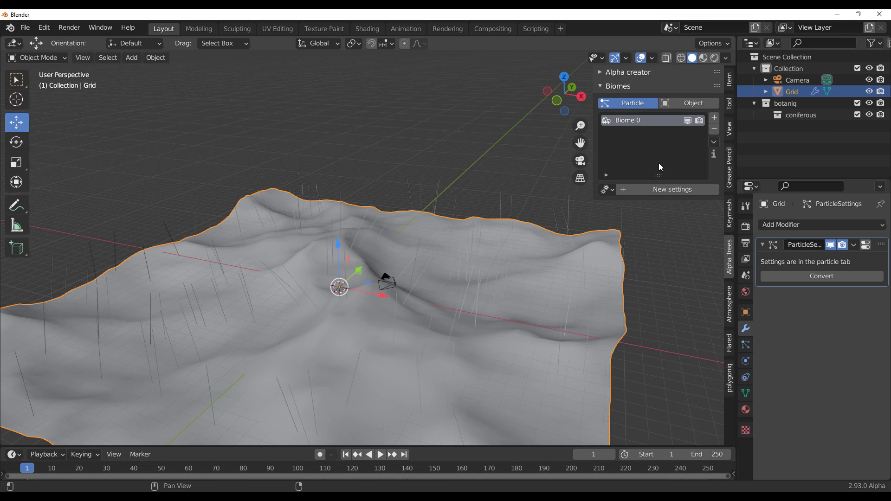
pyautogui.moveTo(529, 299); pyautogui.dragTo(469, 279, button='middle')
pyautogui.click(665, 190)
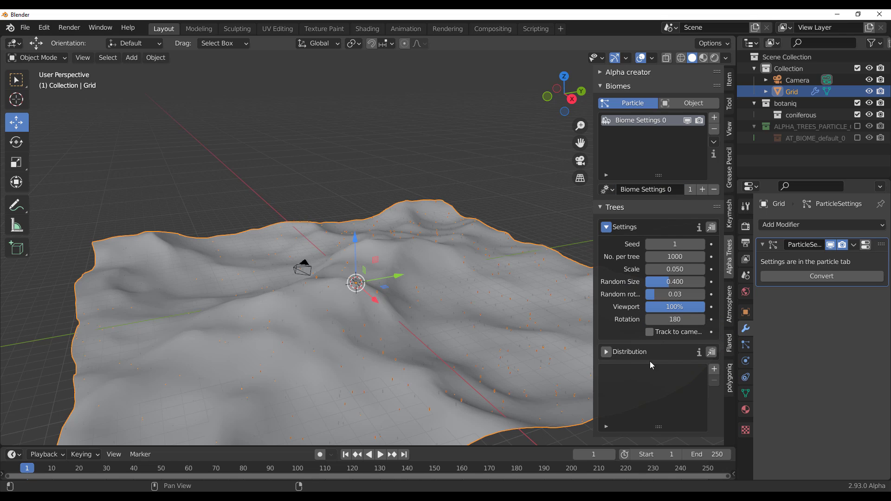
# Add Spruce 1 and Cedrus-B as the first two distribution trees.
pyautogui.click(716, 372)
pyautogui.scroll(-4, 659, 406)
pyautogui.click(664, 420)
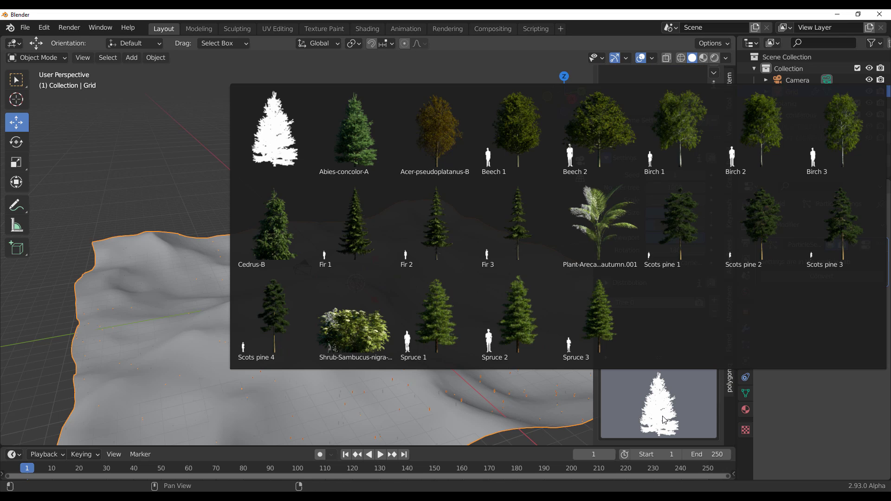
pyautogui.click(436, 318)
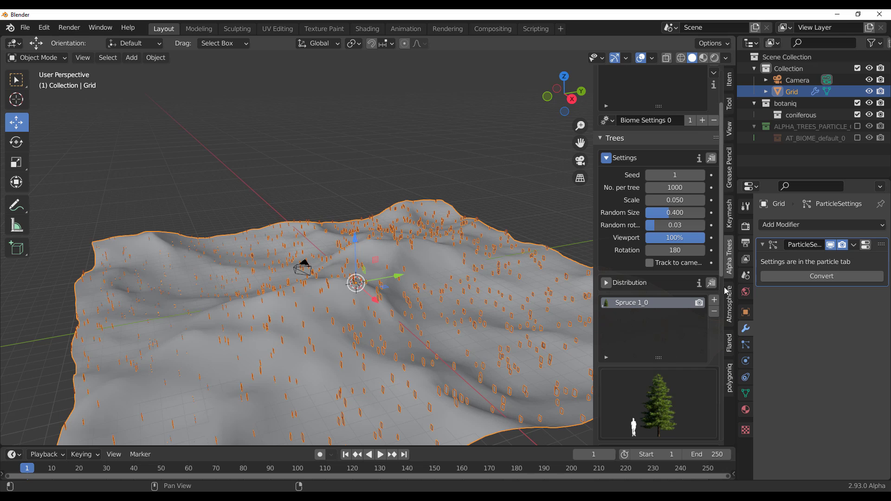
pyautogui.click(715, 300)
pyautogui.click(659, 404)
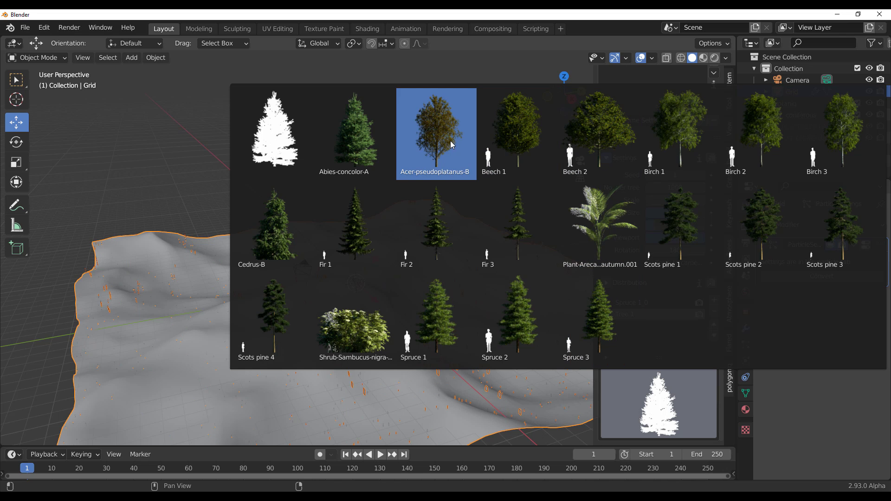
pyautogui.click(255, 250)
# Add Abies-concolor-A and Beech 2 as the third and fourth distribution trees.
pyautogui.click(715, 300)
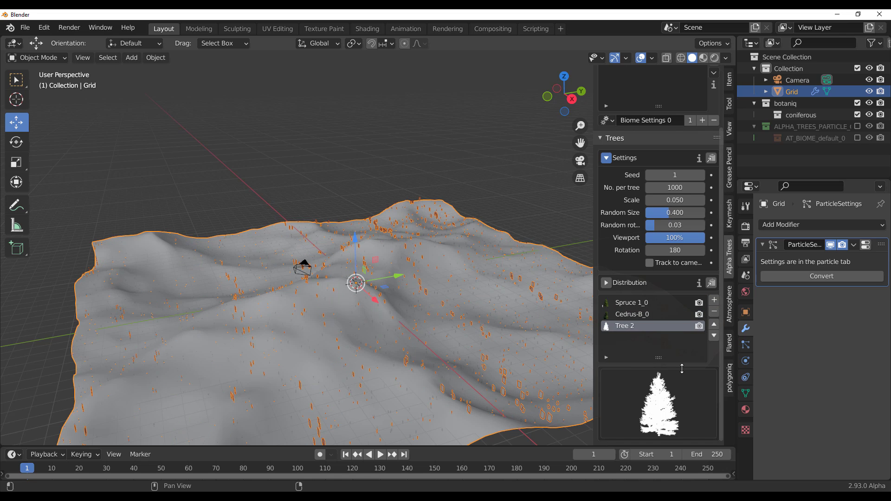
pyautogui.click(659, 404)
pyautogui.click(354, 132)
pyautogui.click(714, 301)
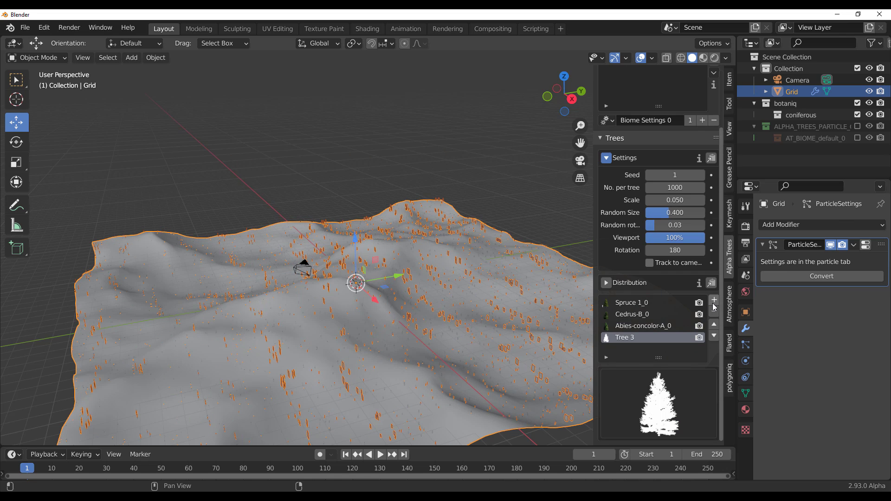
pyautogui.click(658, 404)
pyautogui.click(597, 130)
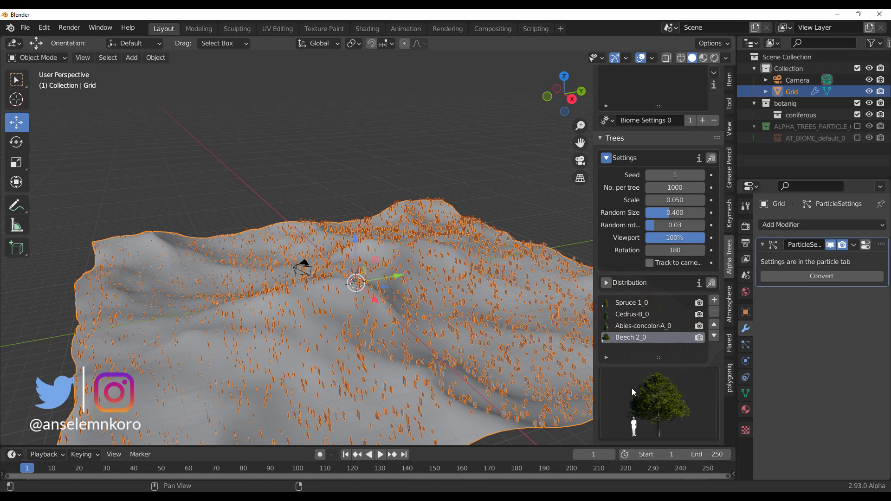
# Set the biome tree Scale to 0.150 and make the cards track the Camera object.
pyautogui.moveTo(507, 299); pyautogui.dragTo(461, 324, button='middle')
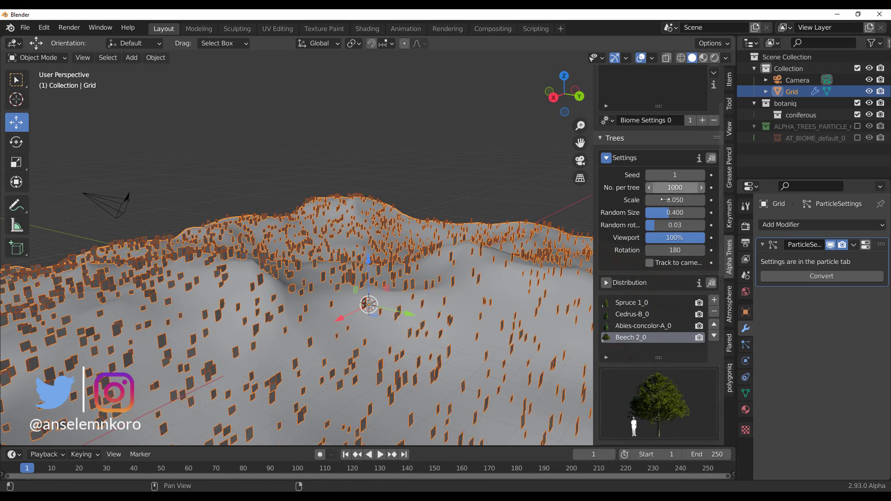
pyautogui.moveTo(675, 200)
pyautogui.mouseDown()
pyautogui.moveTo(655, 200)
pyautogui.moveTo(687, 200)
pyautogui.mouseUp()
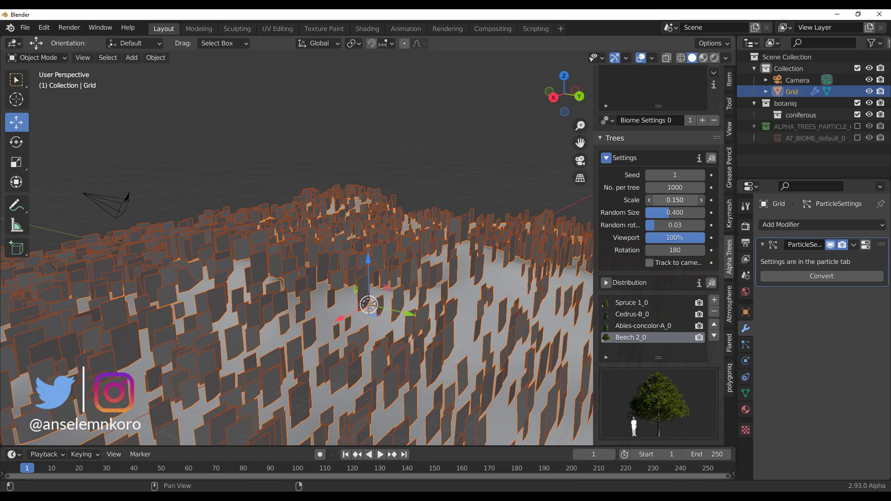
pyautogui.click(650, 263)
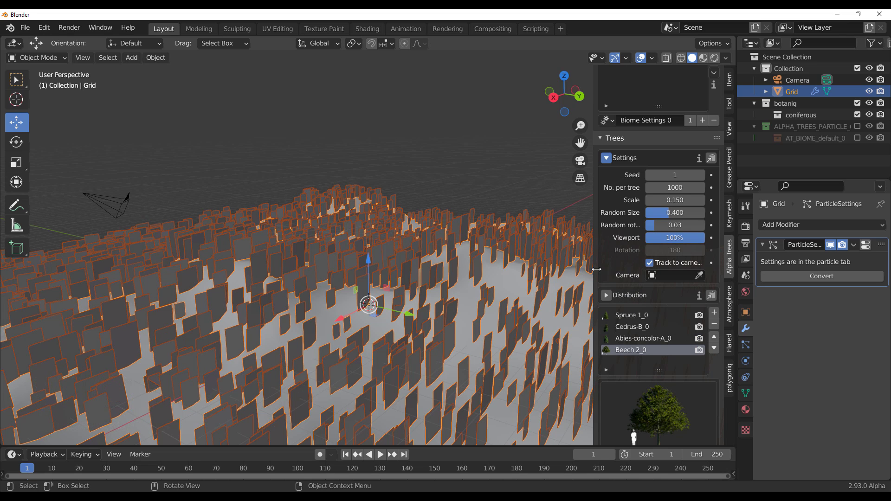
pyautogui.click(656, 280)
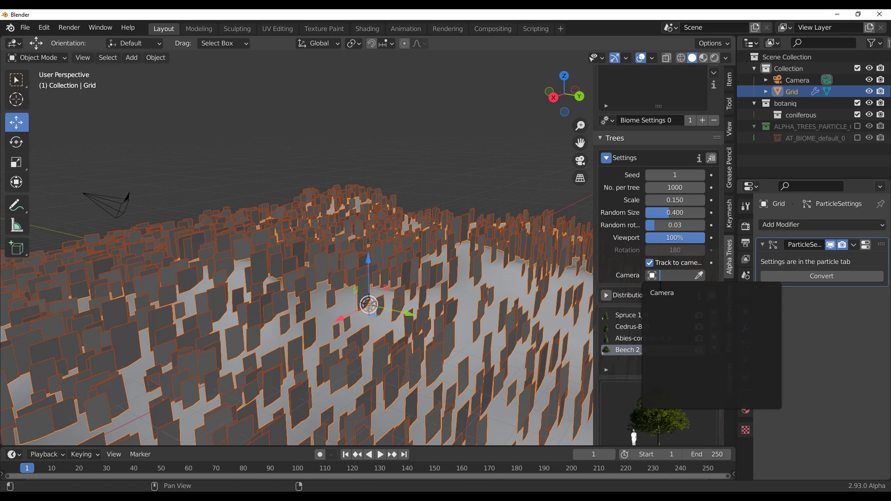
pyautogui.click(662, 292)
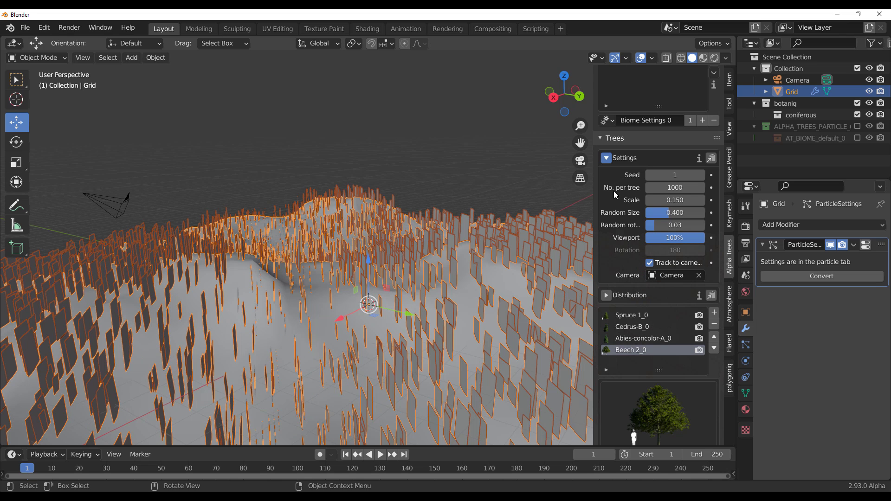
# Lock the camera to the view and reposition it to frame the forested hills.
pyautogui.click(729, 131)
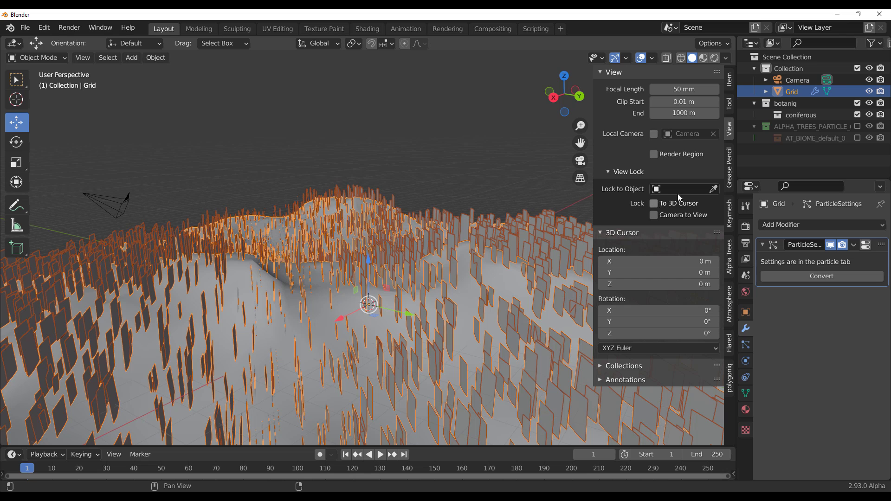
pyautogui.hotkey('alt', 'a')
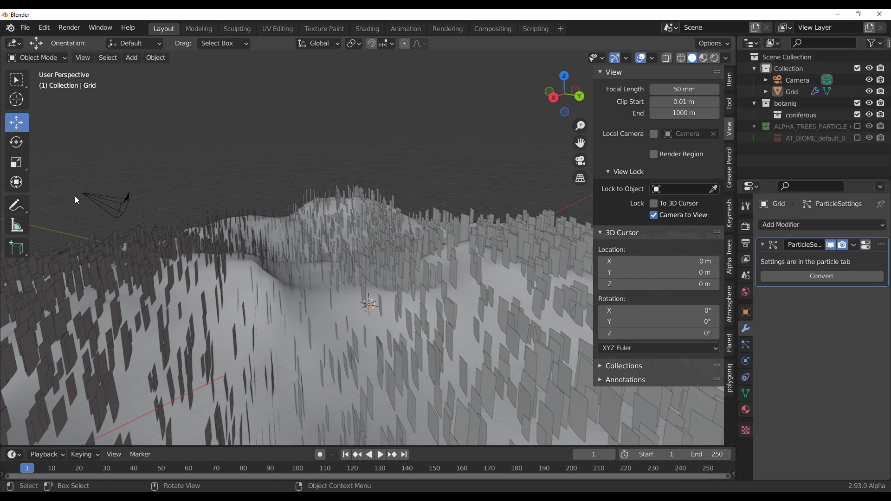
pyautogui.click(96, 199)
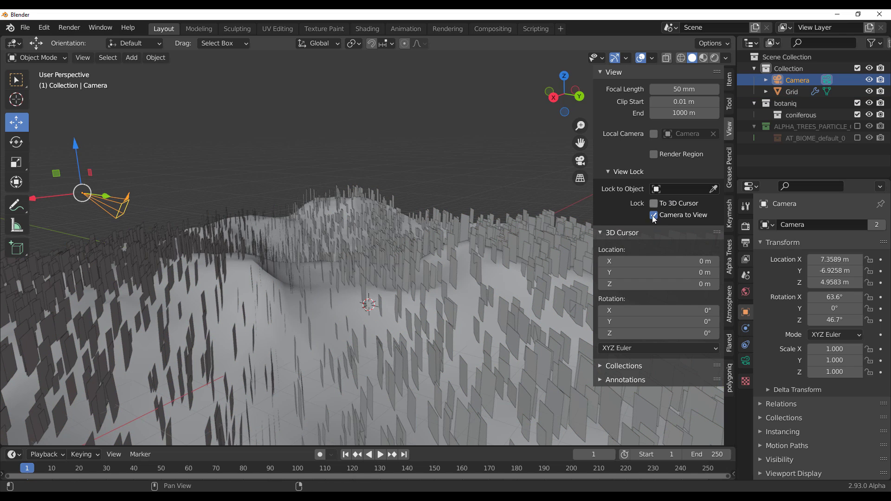
pyautogui.press('KP_0')
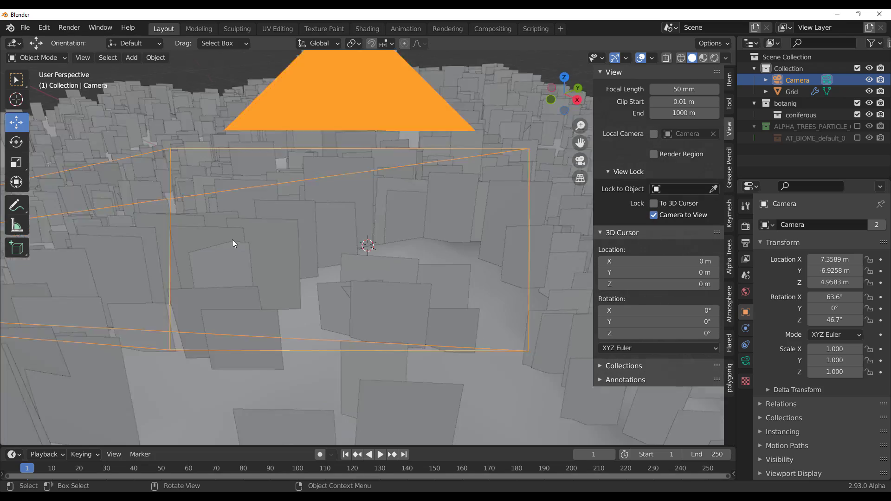
pyautogui.moveTo(257, 251); pyautogui.dragTo(470, 263, button='middle')
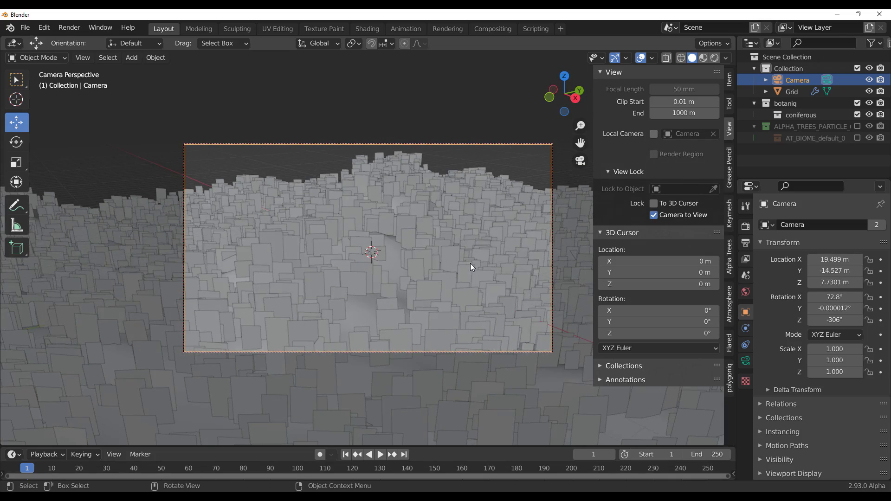
pyautogui.press('KP_0')
pyautogui.scroll(-8, 280, 273)
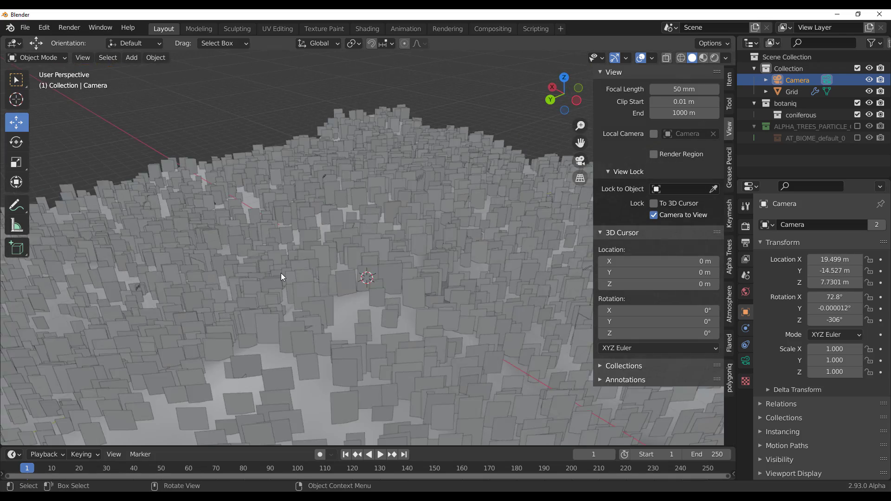
pyautogui.moveTo(334, 293); pyautogui.dragTo(268, 280, button='middle')
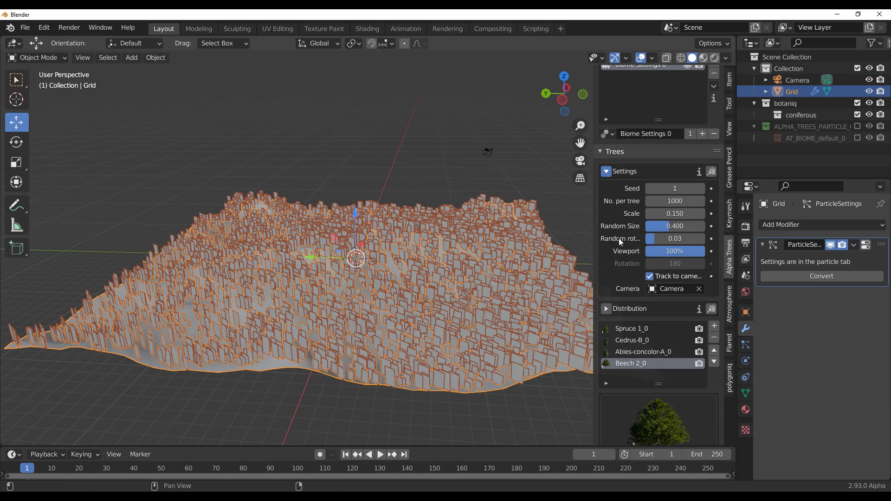
# Add a new Blank Density vertex group in the tree Distribution settings.
pyautogui.click(606, 172)
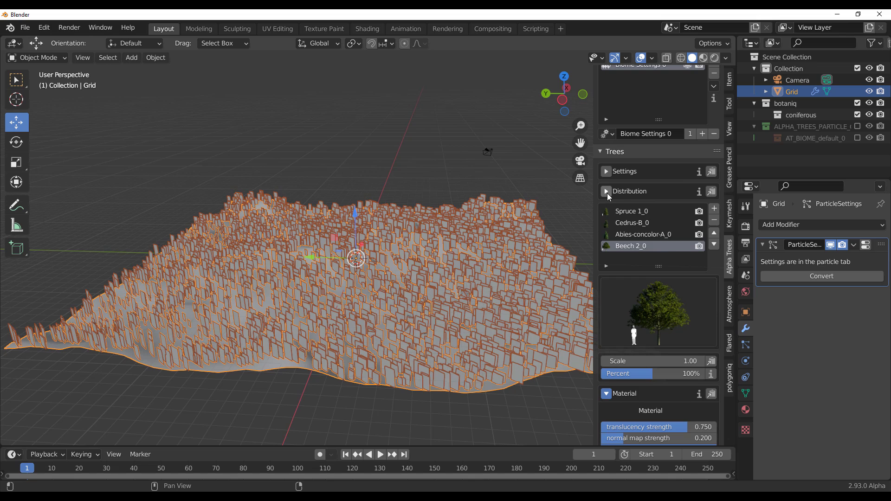
pyautogui.click(607, 192)
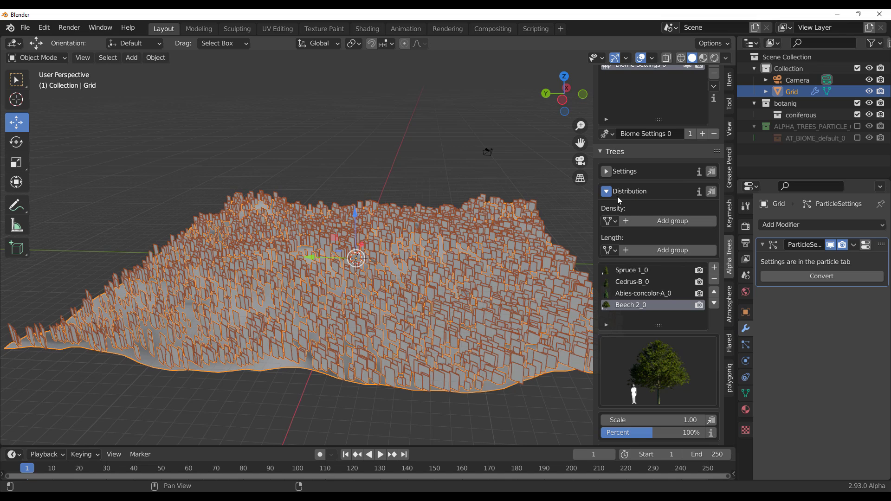
pyautogui.click(658, 220)
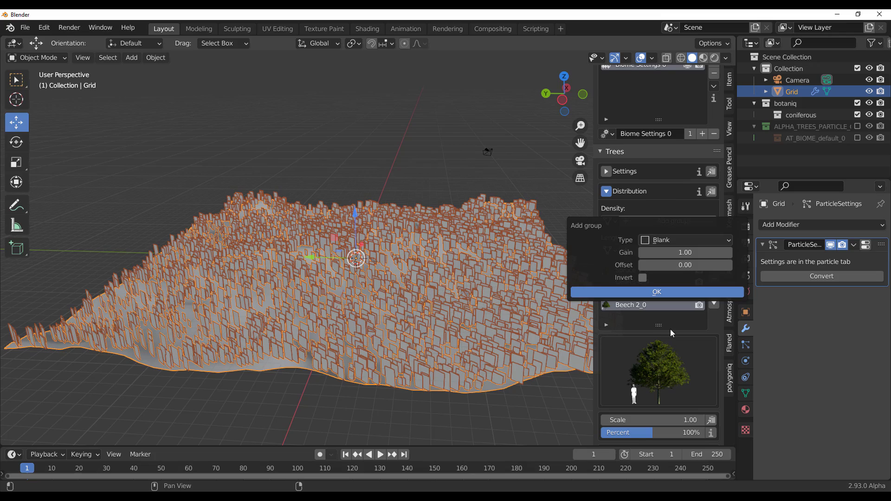
pyautogui.click(656, 293)
pyautogui.moveTo(433, 274)
pyautogui.mouseDown(button='middle')
pyautogui.moveTo(490, 251)
pyautogui.moveTo(414, 305)
pyautogui.mouseUp(button='middle')
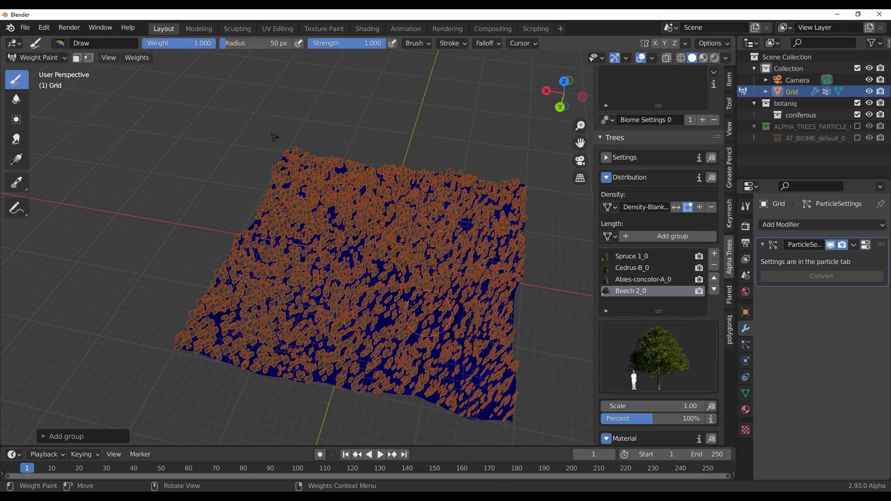
# With a smaller brush, paint density across the grid leaving two bare clearings, then return to Object Mode.
pyautogui.press('f')
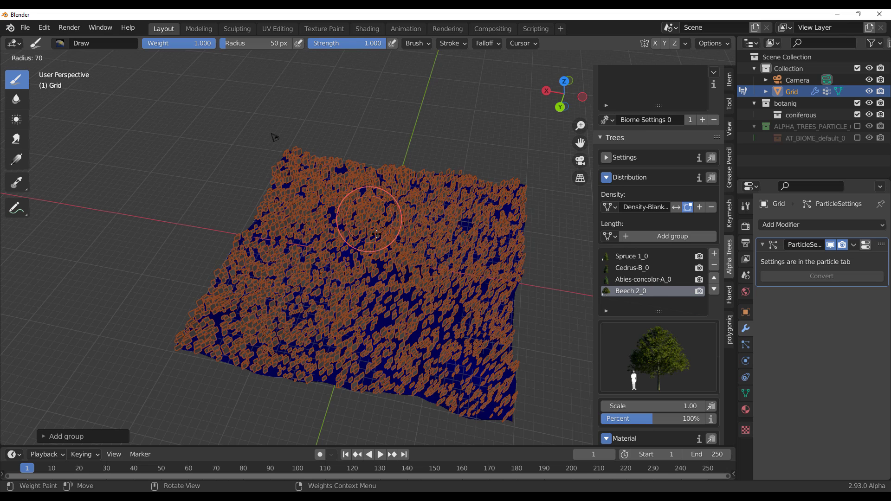
pyautogui.click(376, 235)
pyautogui.moveTo(318, 173)
pyautogui.mouseDown()
pyautogui.moveTo(398, 305)
pyautogui.moveTo(395, 246)
pyautogui.moveTo(424, 292)
pyautogui.moveTo(439, 333)
pyautogui.moveTo(414, 348)
pyautogui.moveTo(413, 375)
pyautogui.moveTo(378, 303)
pyautogui.moveTo(397, 370)
pyautogui.moveTo(395, 330)
pyautogui.moveTo(409, 290)
pyautogui.moveTo(491, 284)
pyautogui.moveTo(366, 243)
pyautogui.moveTo(387, 184)
pyautogui.moveTo(399, 180)
pyautogui.moveTo(350, 224)
pyautogui.moveTo(319, 218)
pyautogui.moveTo(284, 231)
pyautogui.moveTo(343, 239)
pyautogui.moveTo(366, 277)
pyautogui.moveTo(379, 373)
pyautogui.moveTo(347, 374)
pyautogui.moveTo(342, 361)
pyautogui.moveTo(362, 314)
pyautogui.moveTo(350, 345)
pyautogui.moveTo(287, 359)
pyautogui.moveTo(258, 357)
pyautogui.moveTo(218, 318)
pyautogui.moveTo(199, 331)
pyautogui.moveTo(202, 340)
pyautogui.moveTo(258, 242)
pyautogui.moveTo(320, 204)
pyautogui.moveTo(302, 177)
pyautogui.moveTo(289, 178)
pyautogui.moveTo(436, 181)
pyautogui.moveTo(497, 194)
pyautogui.moveTo(503, 226)
pyautogui.moveTo(490, 317)
pyautogui.moveTo(507, 406)
pyautogui.moveTo(483, 388)
pyautogui.moveTo(469, 333)
pyautogui.moveTo(434, 350)
pyautogui.moveTo(408, 382)
pyautogui.moveTo(455, 364)
pyautogui.moveTo(451, 318)
pyautogui.moveTo(449, 330)
pyautogui.moveTo(391, 345)
pyautogui.moveTo(440, 364)
pyautogui.mouseUp()
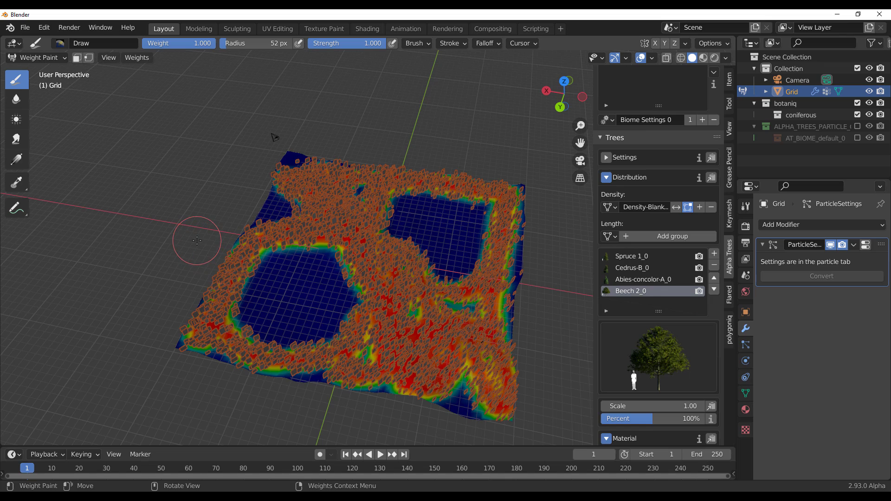
pyautogui.click(40, 58)
pyautogui.click(45, 71)
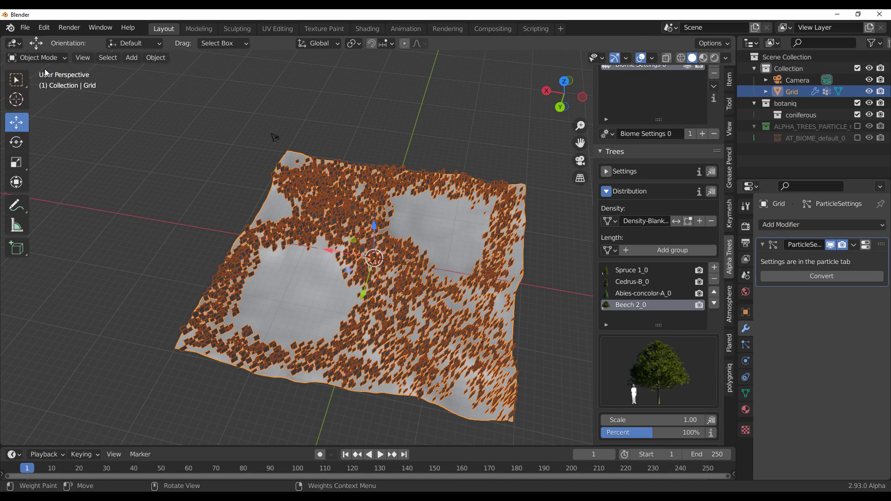